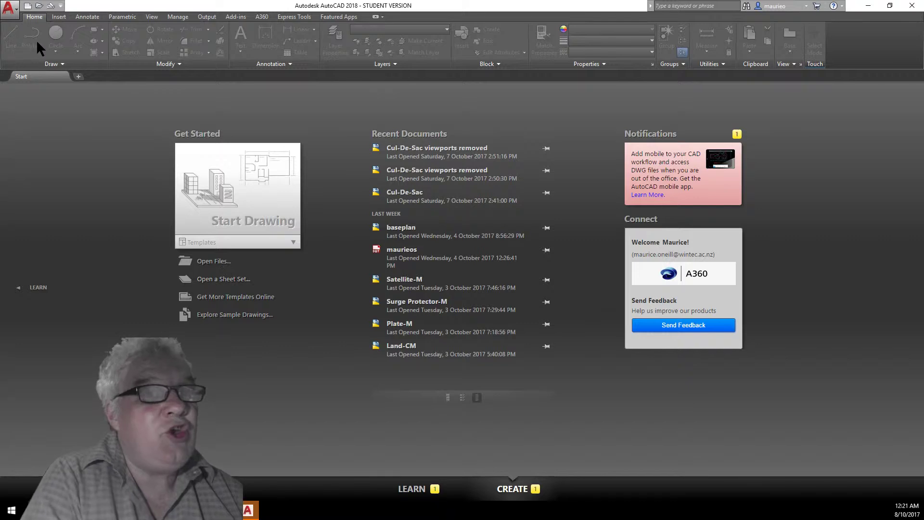
- Begin a new drawing from a template and browse to the $_AUTOCAD NIGHT CLASS\COURSE FILES folder on the H: drive
click(13, 8)
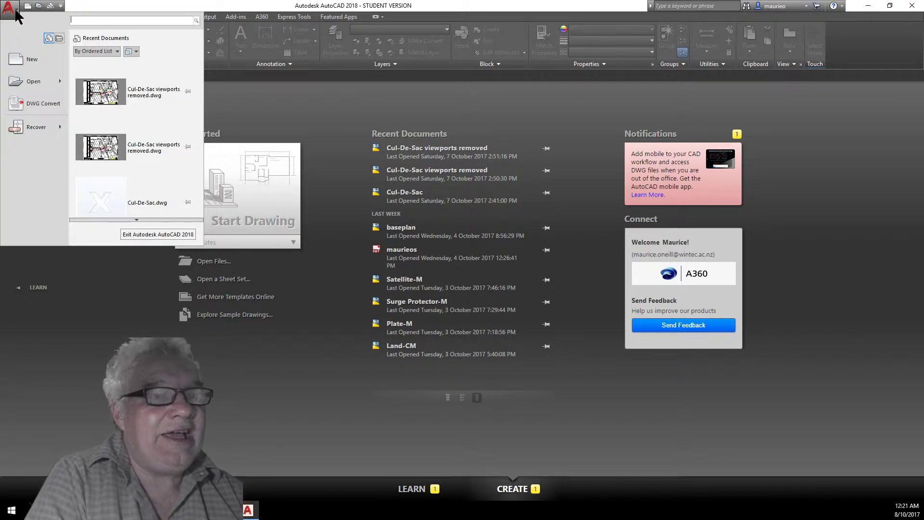
click(25, 59)
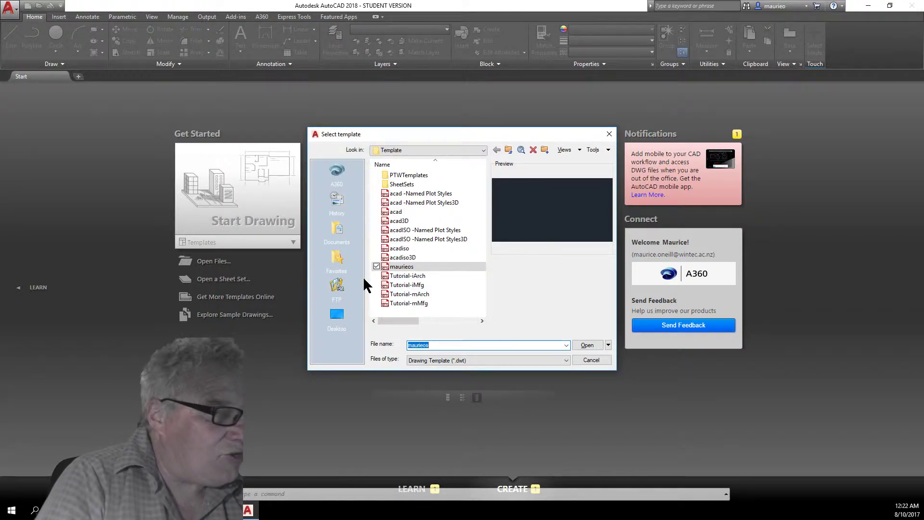
click(337, 235)
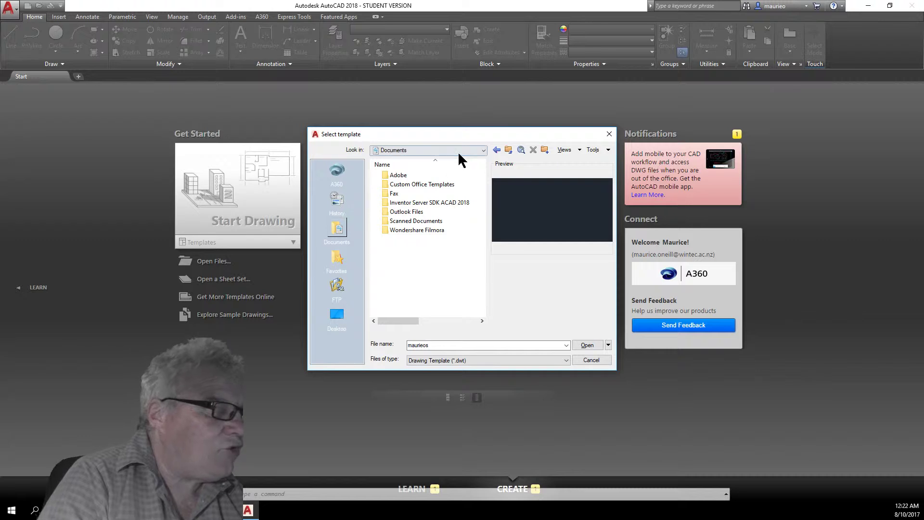
click(484, 151)
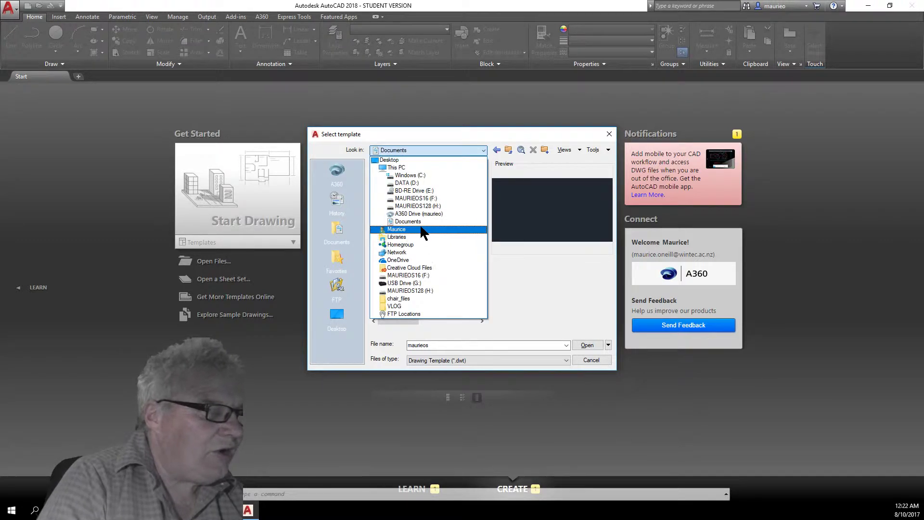
click(418, 206)
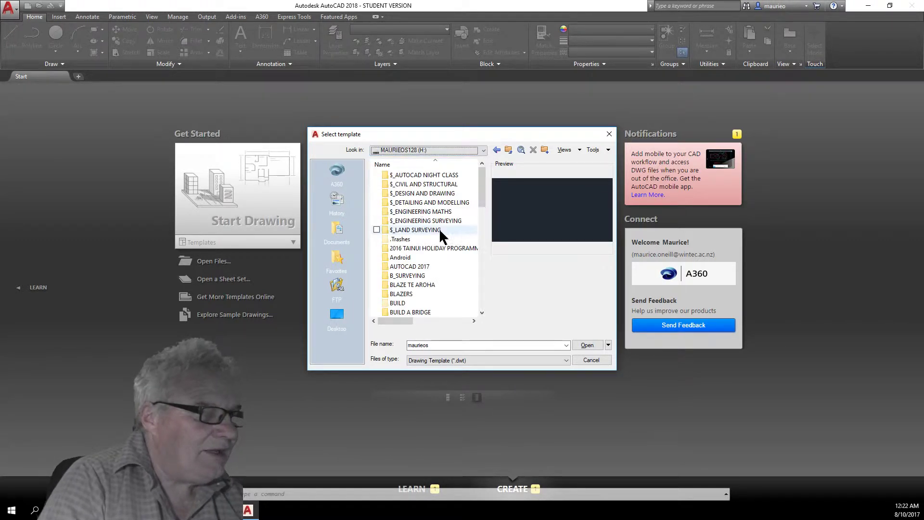
mouse_move(481, 186)
mouse_down()
mouse_move(485, 257)
mouse_move(465, 189)
mouse_up()
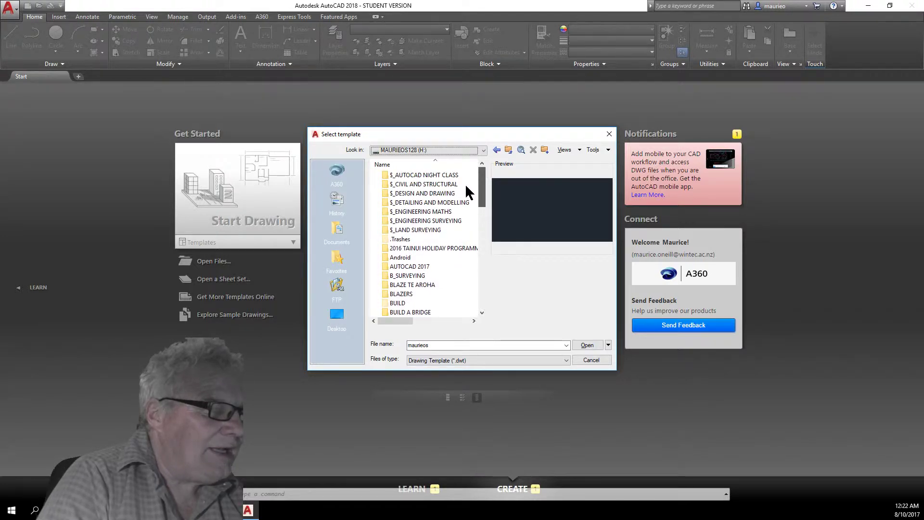
double_click(437, 173)
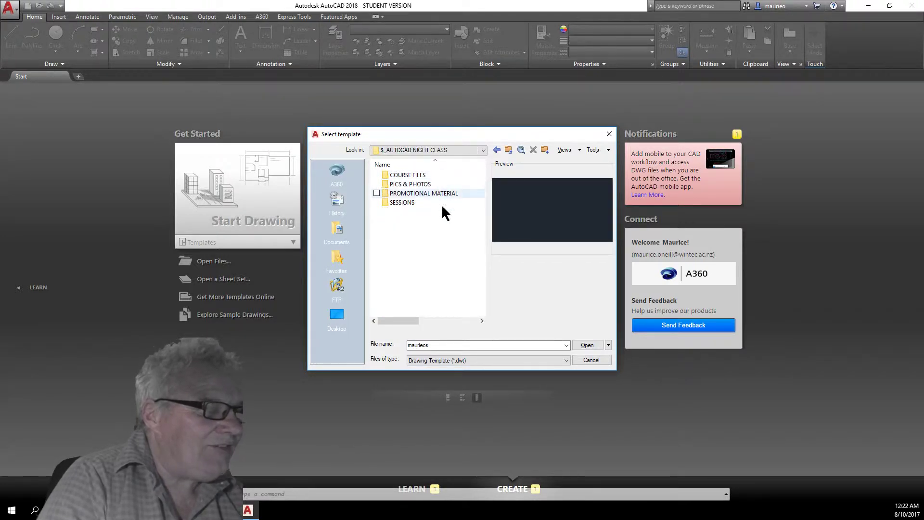
double_click(398, 175)
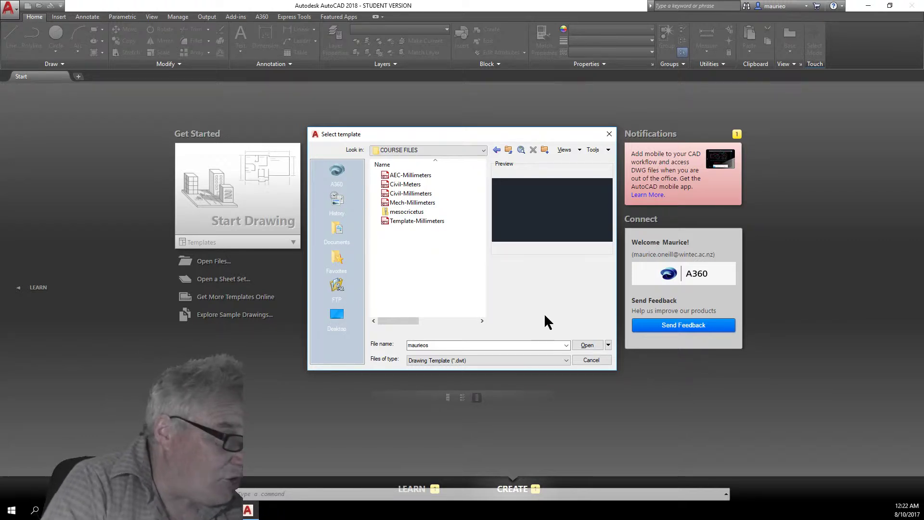
- List the Drawing (*.dwg) files in the folder and return the file type to Drawing Template (*.dwt)
click(567, 359)
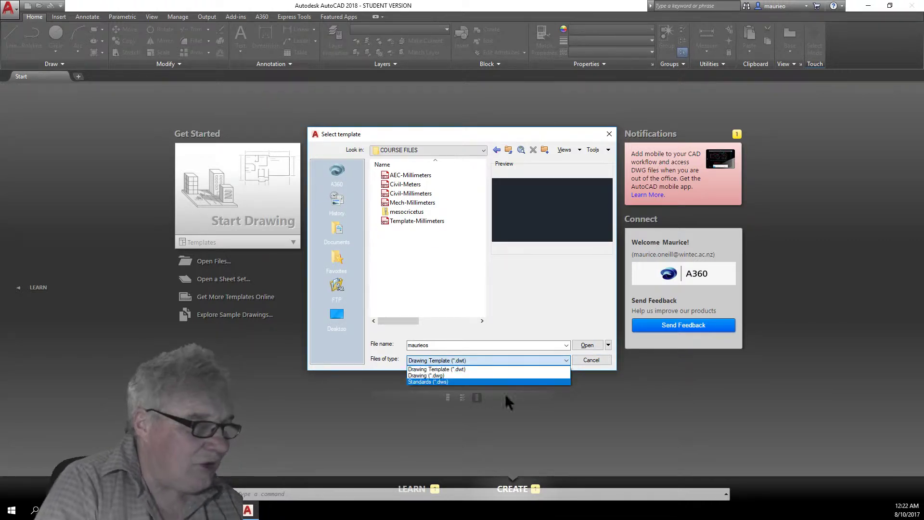
click(446, 374)
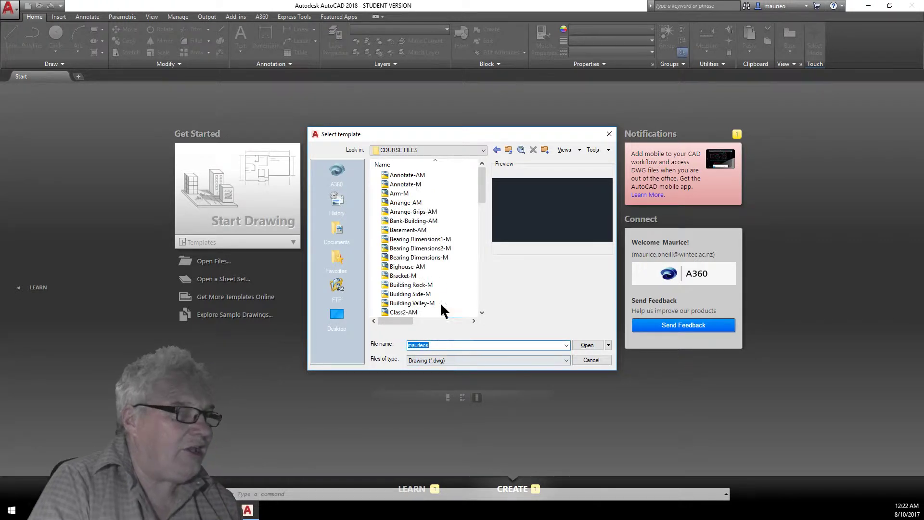
mouse_move(480, 185)
mouse_down()
mouse_move(495, 305)
mouse_move(473, 170)
mouse_up()
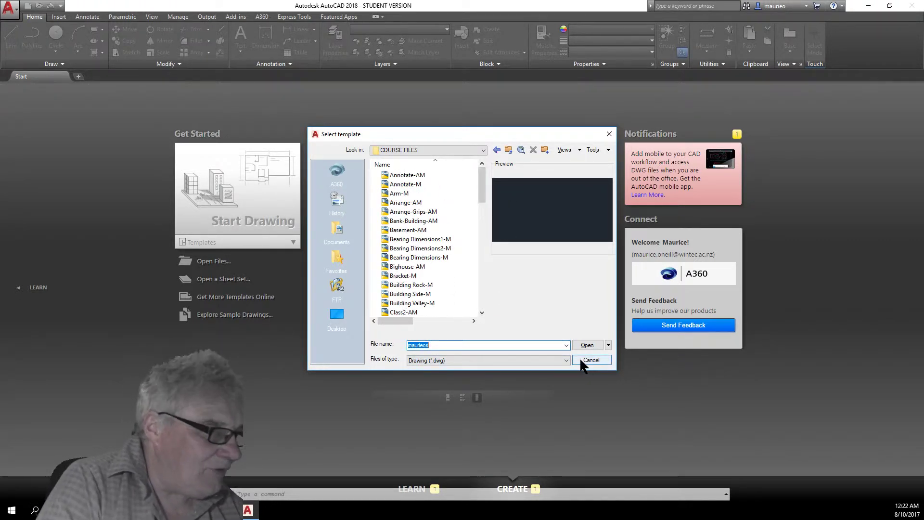
click(567, 361)
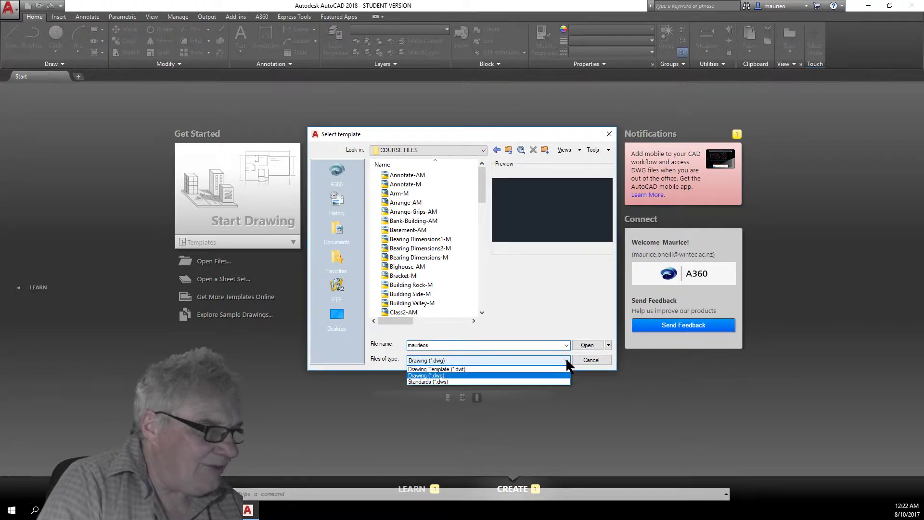
click(470, 369)
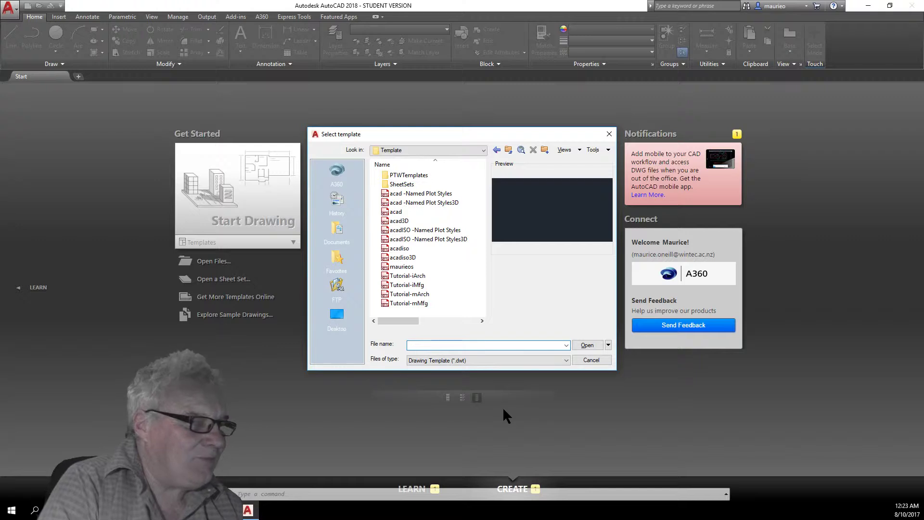
- Create the new drawing from the Mech-Millimeters template in $_AUTOCAD NIGHT CLASS\COURSE FILES on the H: drive
click(484, 150)
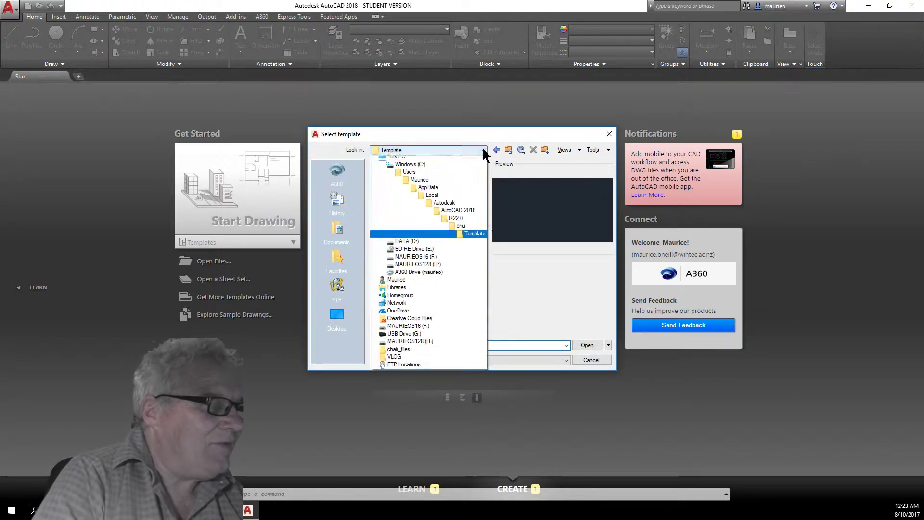
click(421, 276)
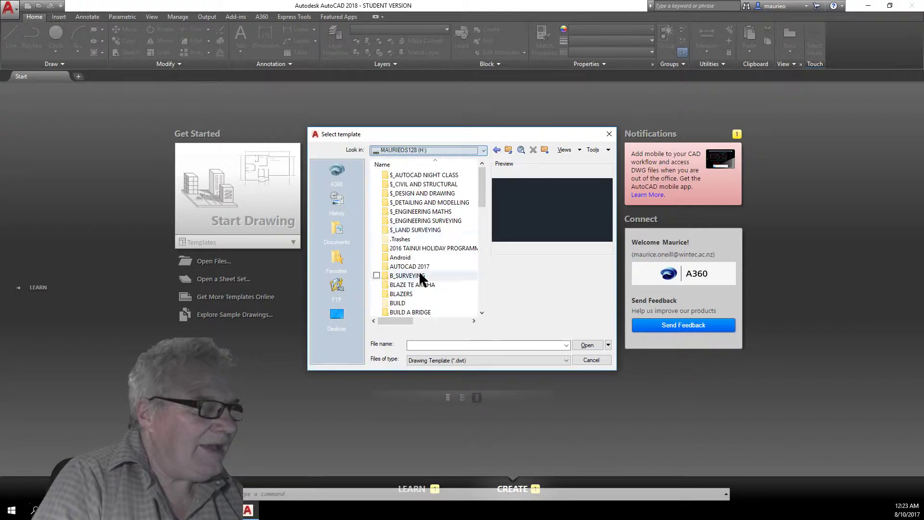
double_click(411, 171)
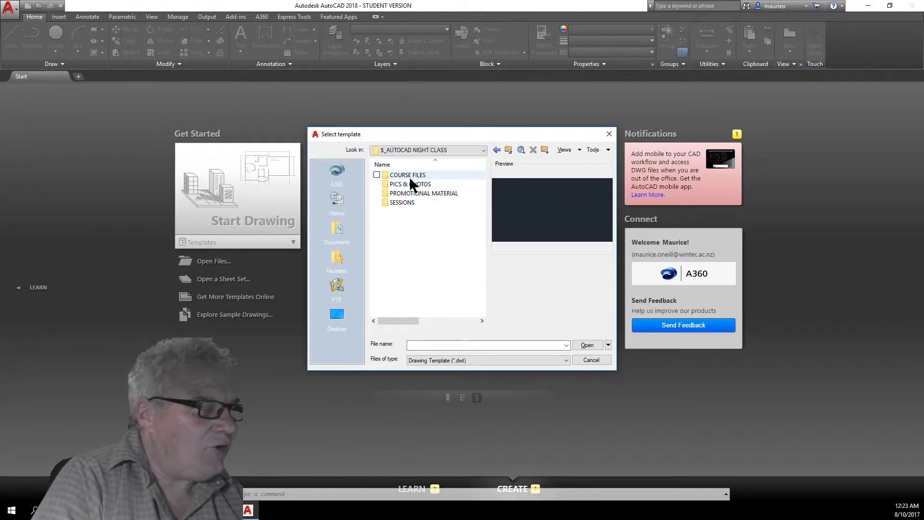
double_click(409, 175)
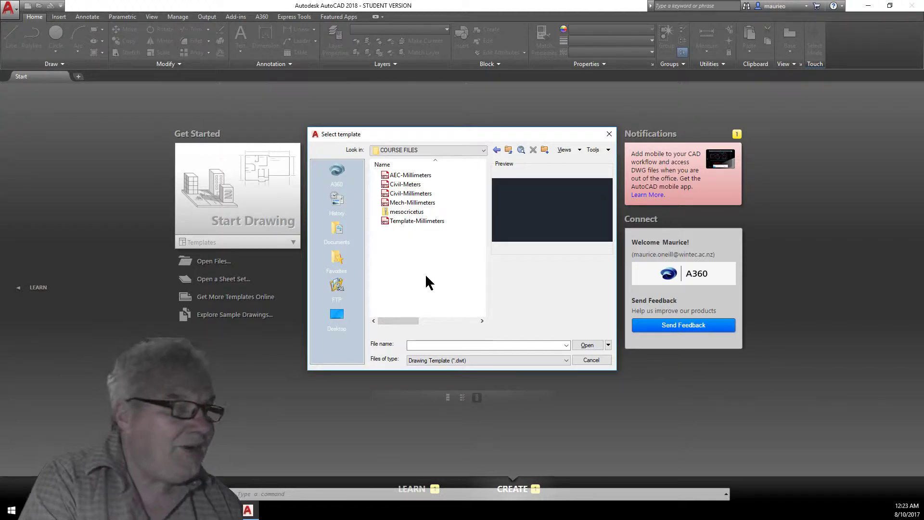
double_click(420, 202)
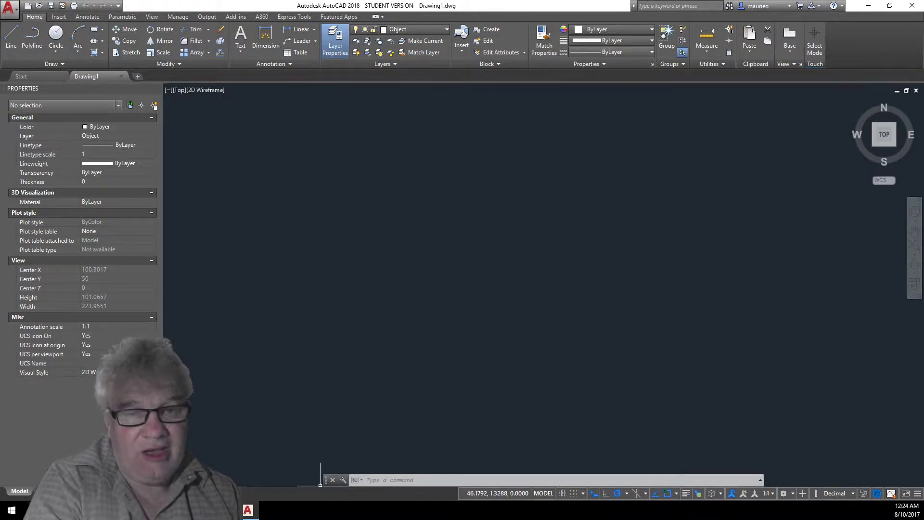
click(385, 480)
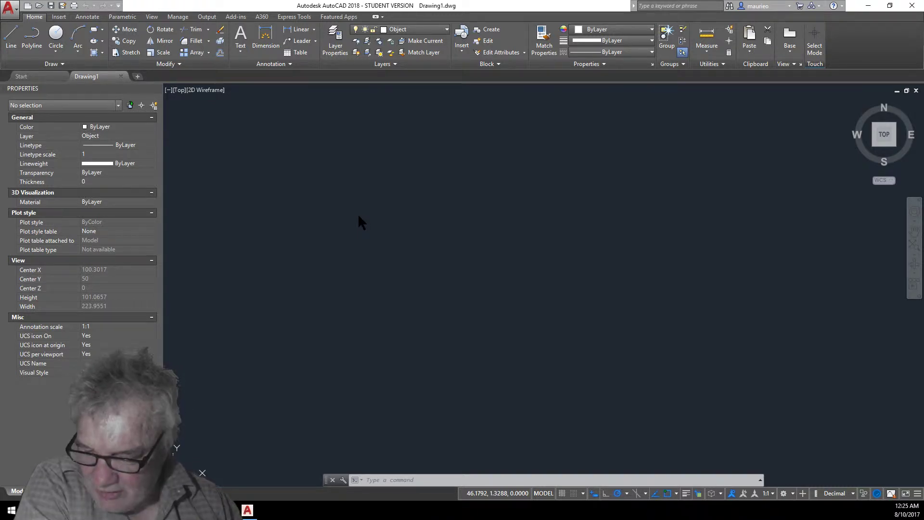
click(490, 264)
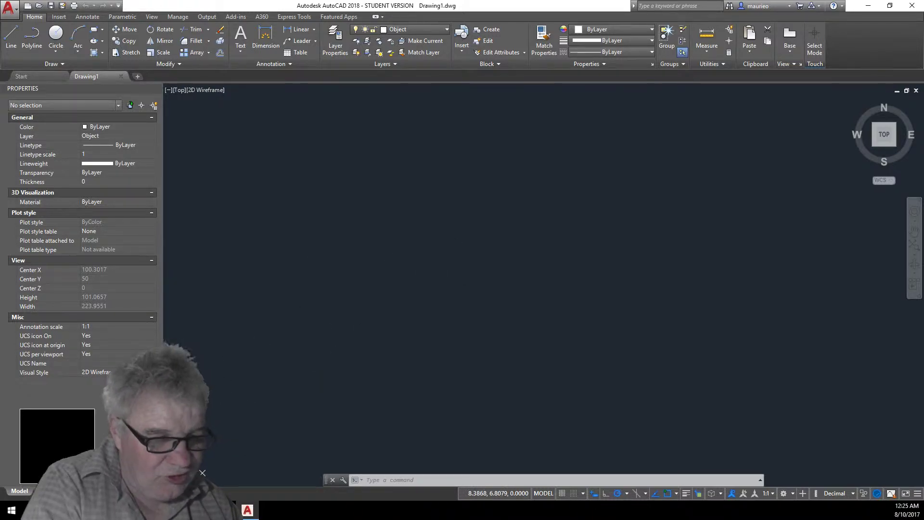
mouse_move(77, 490)
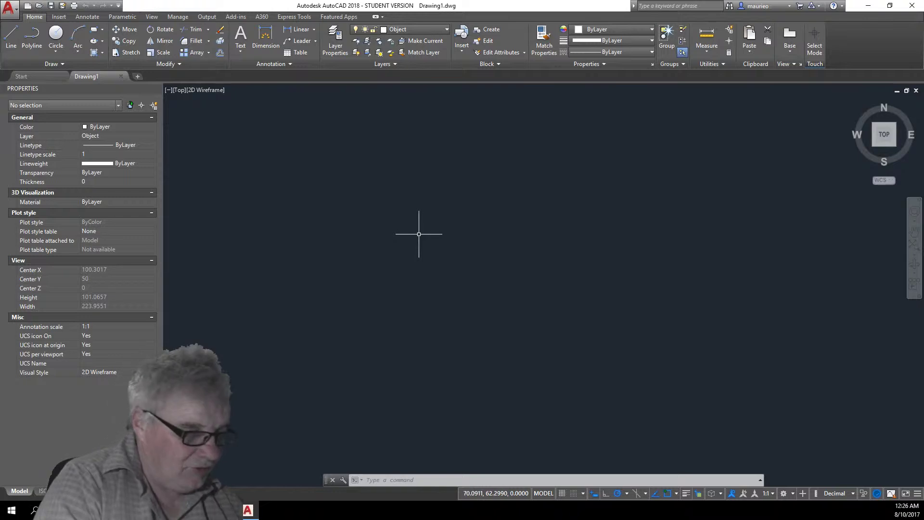
- Review the drawing's length, angle and insertion scale units with the UNITS command and accept the settings
text(units)
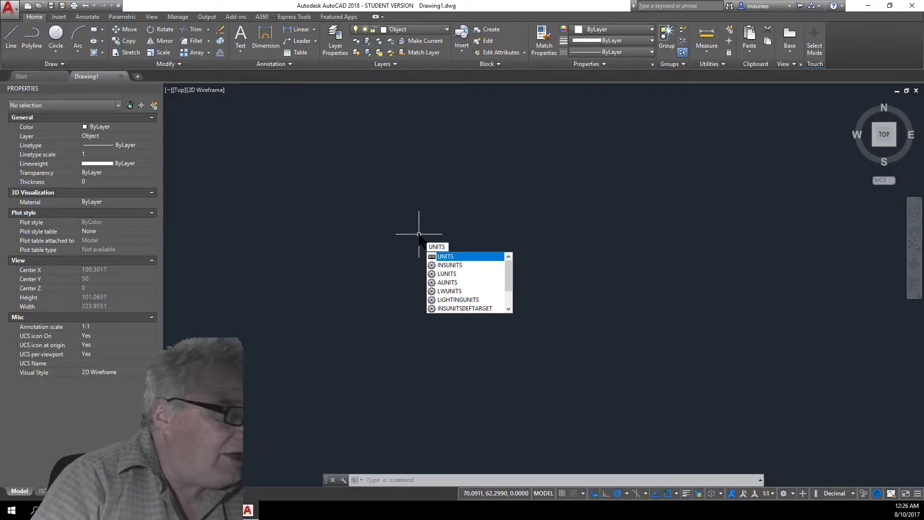
key(Return)
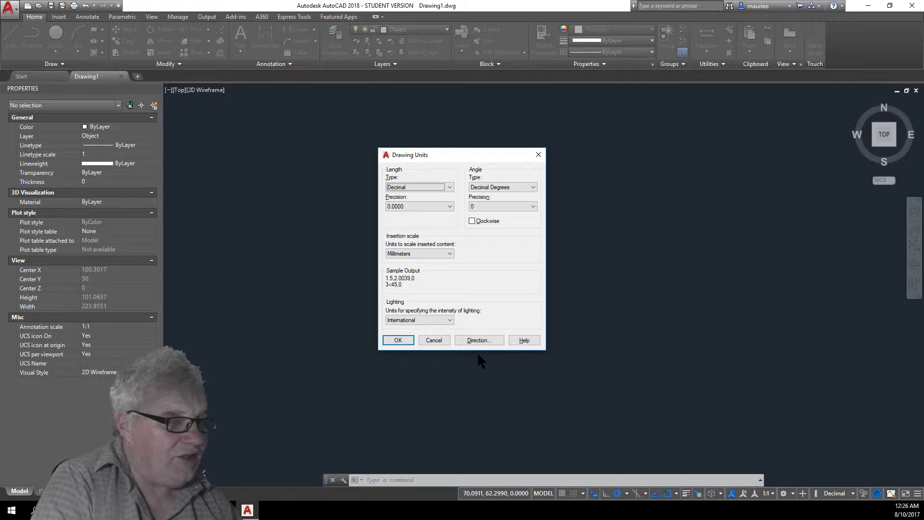
click(398, 340)
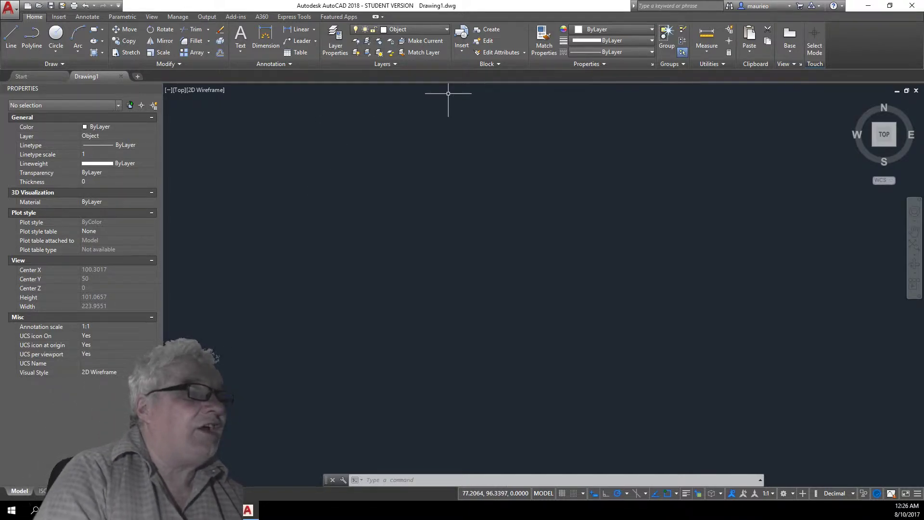
- Turn on Ortho mode and draw a vertical line 150 mm long, running upward from its start point
click(12, 39)
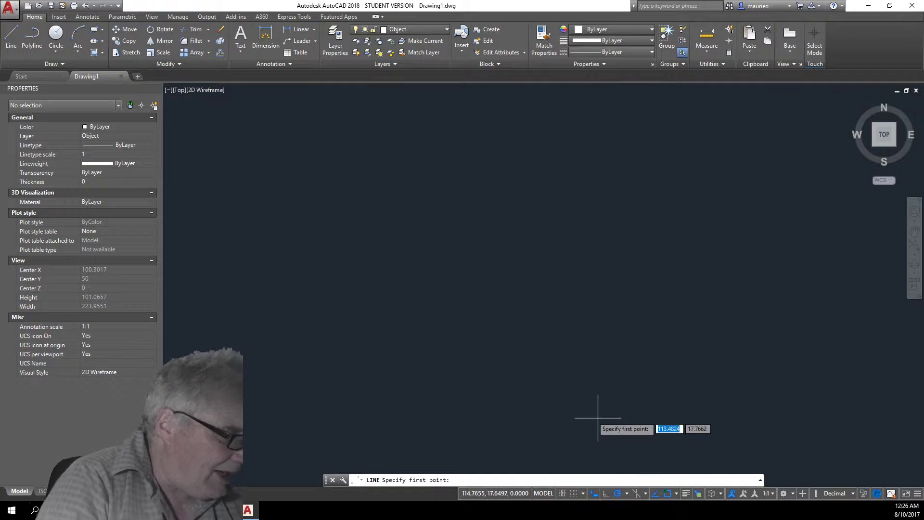
click(606, 494)
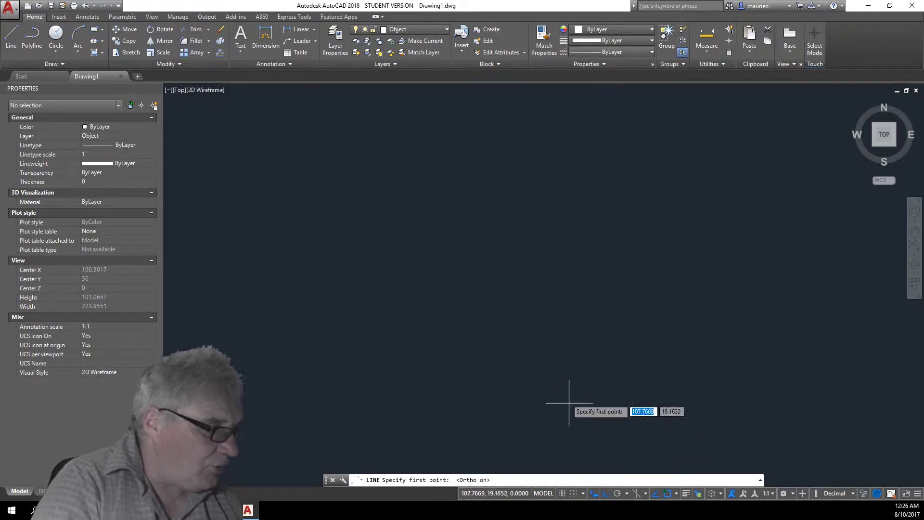
click(425, 343)
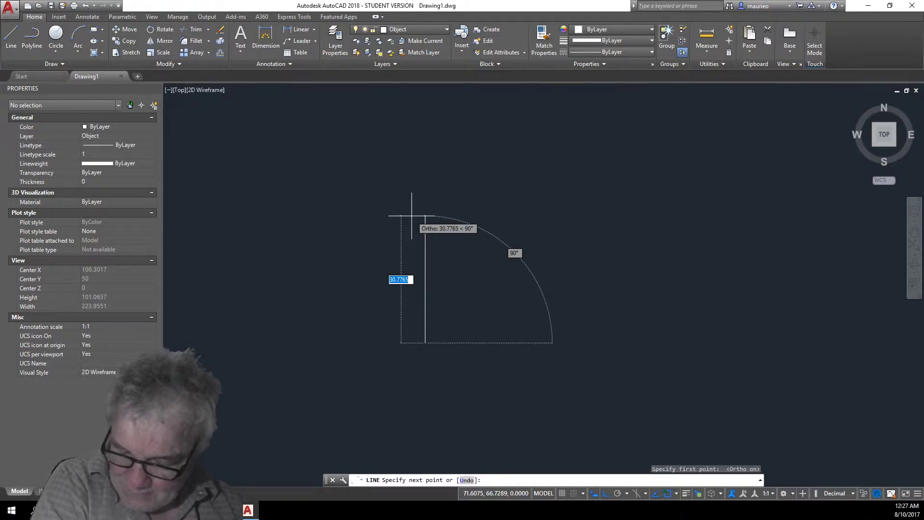
text(150)
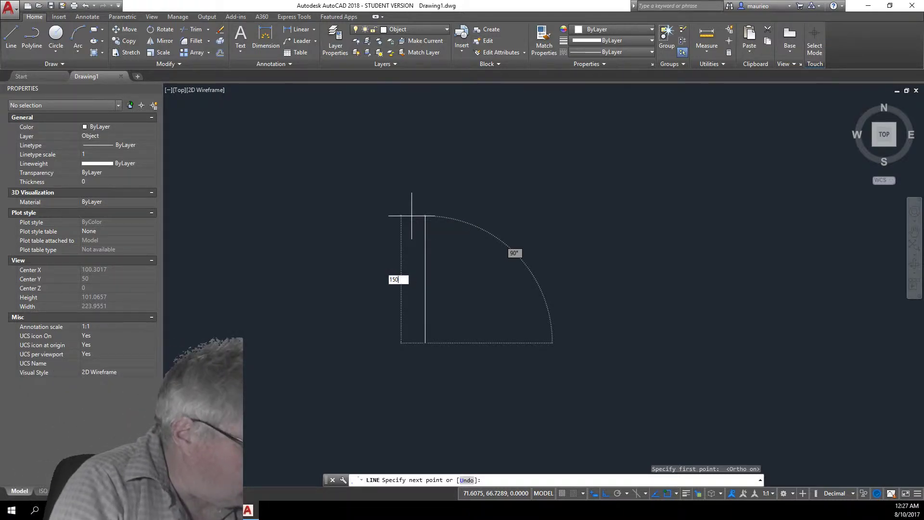
key(Return)
scroll(423, 216, up, 4)
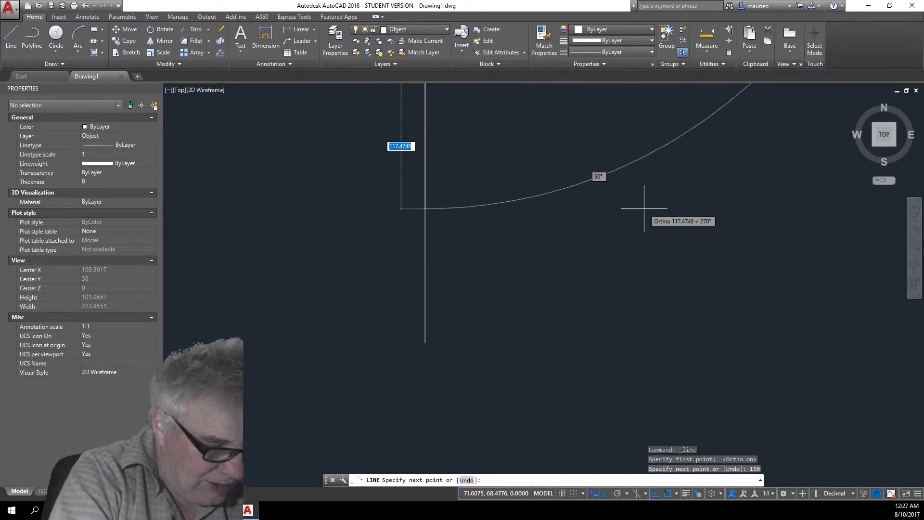
text(z)
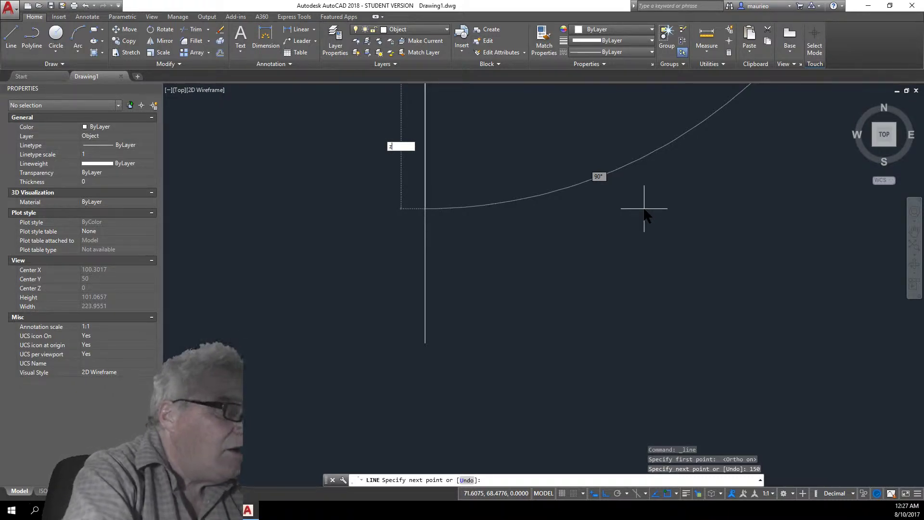
key(Escape)
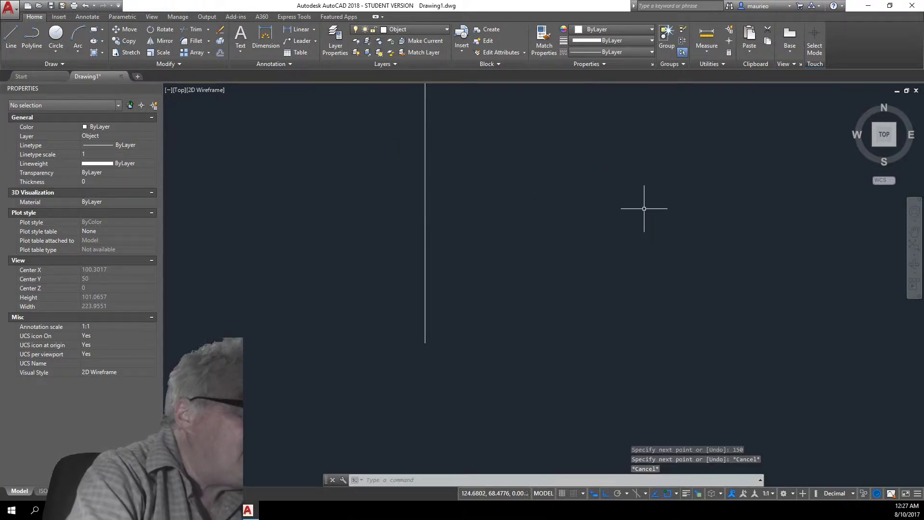
- Draw a horizontal line 250 mm long, running right from the upper end of the 150 mm vertical line
scroll(563, 259, down, 5)
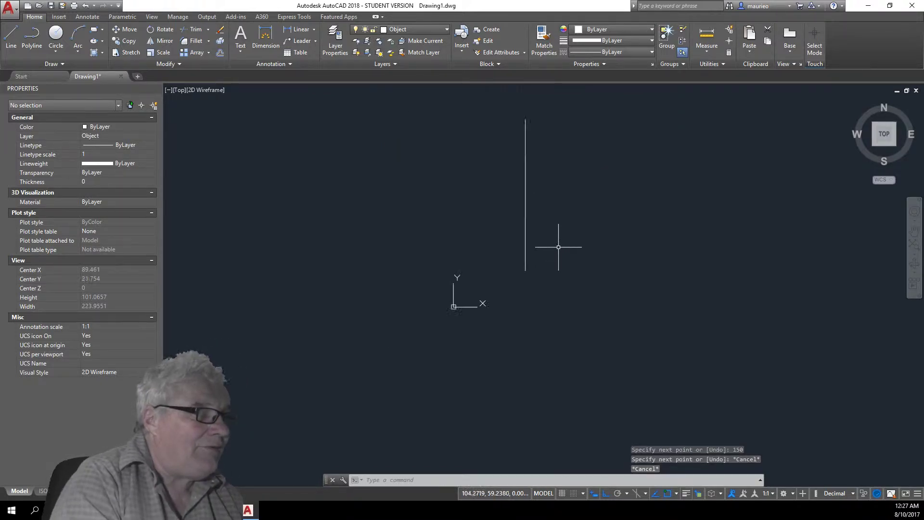
middle_drag(553, 244, 357, 374)
scroll(359, 374, up, 3)
scroll(400, 340, down, 2)
middle_drag(400, 340, 416, 298)
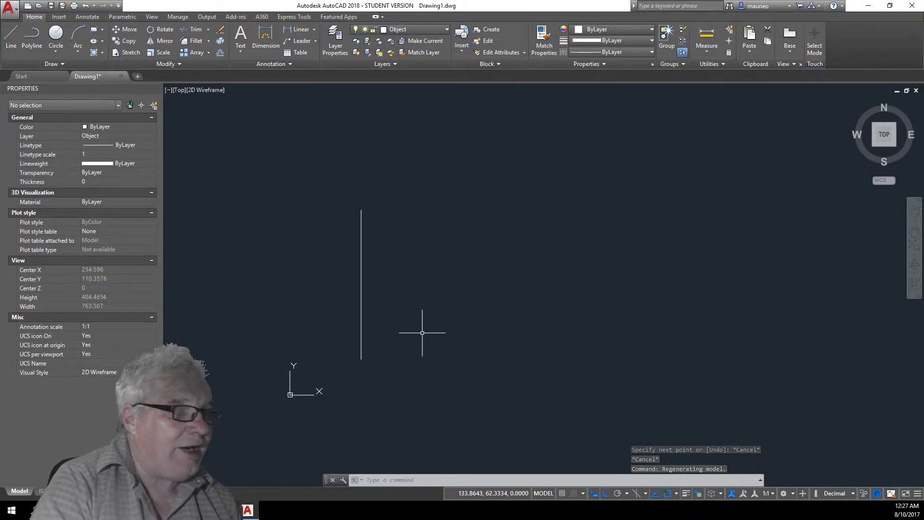
text(l)
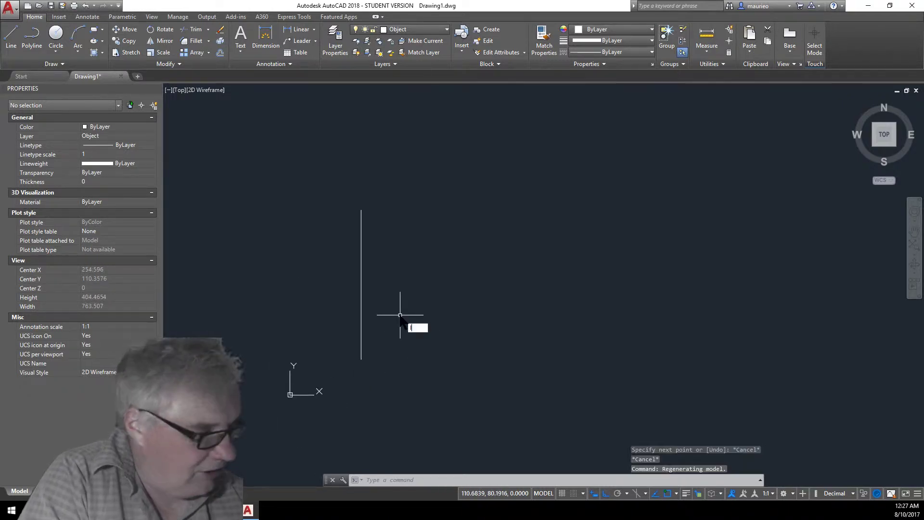
key(Return)
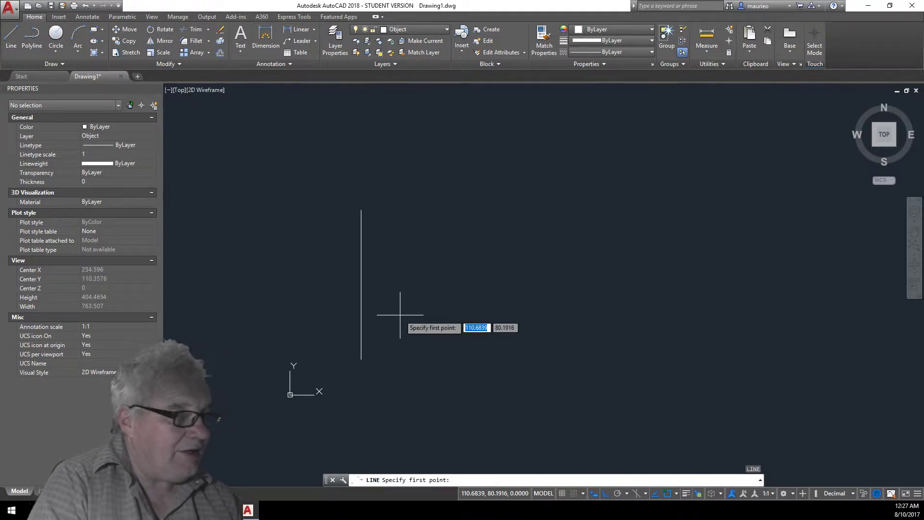
click(362, 210)
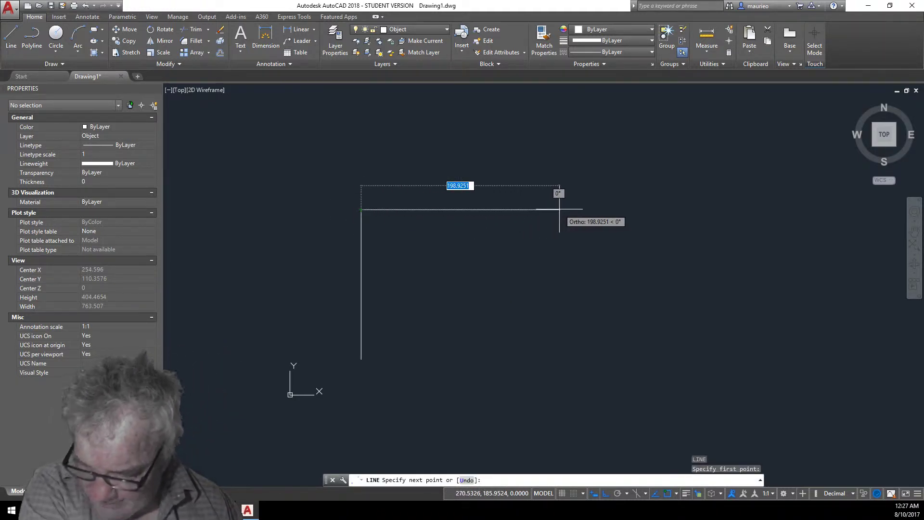
text(250)
key(Return)
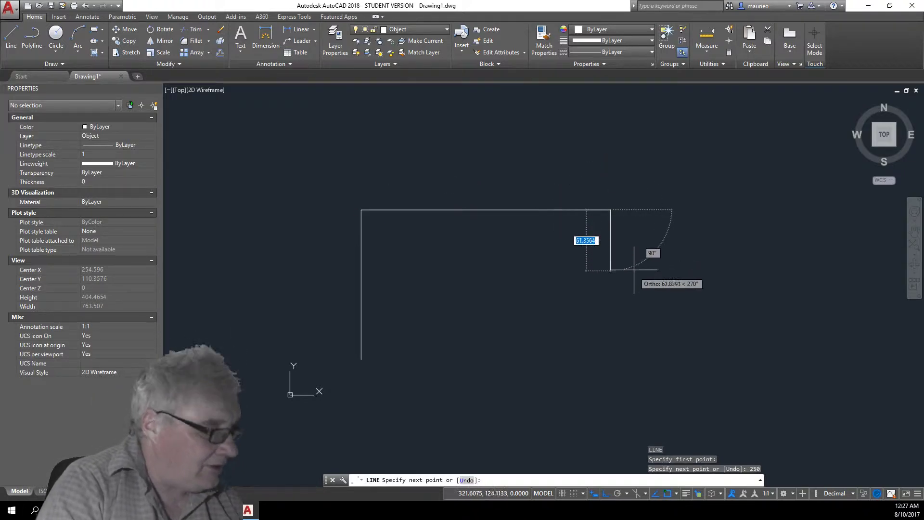
text(50)
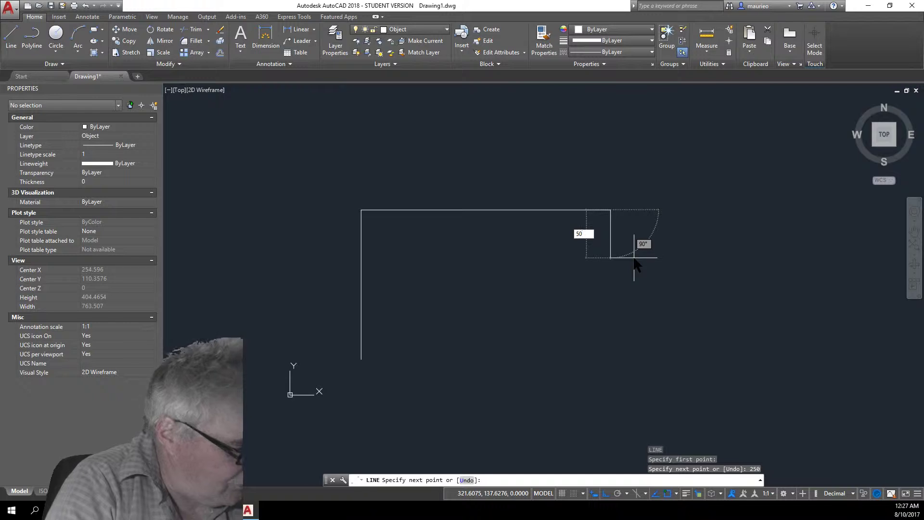
key(Return)
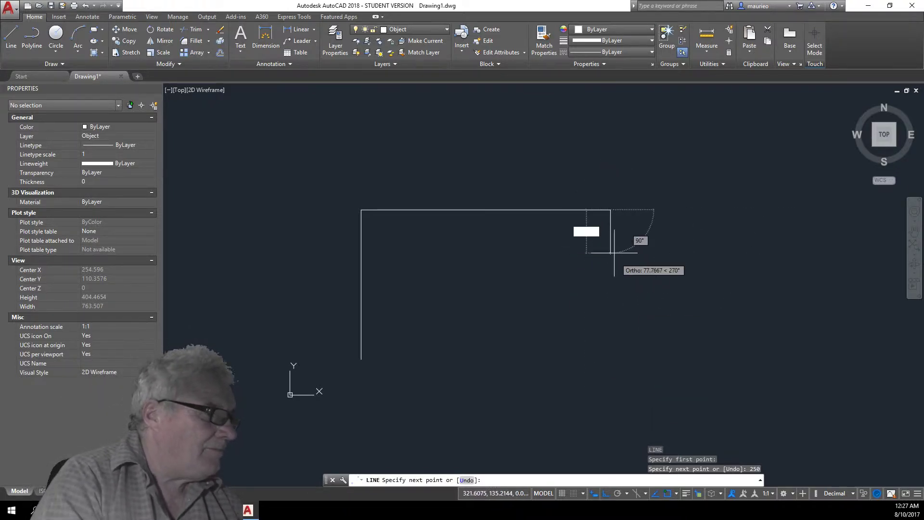
key(Escape)
key(Escape)
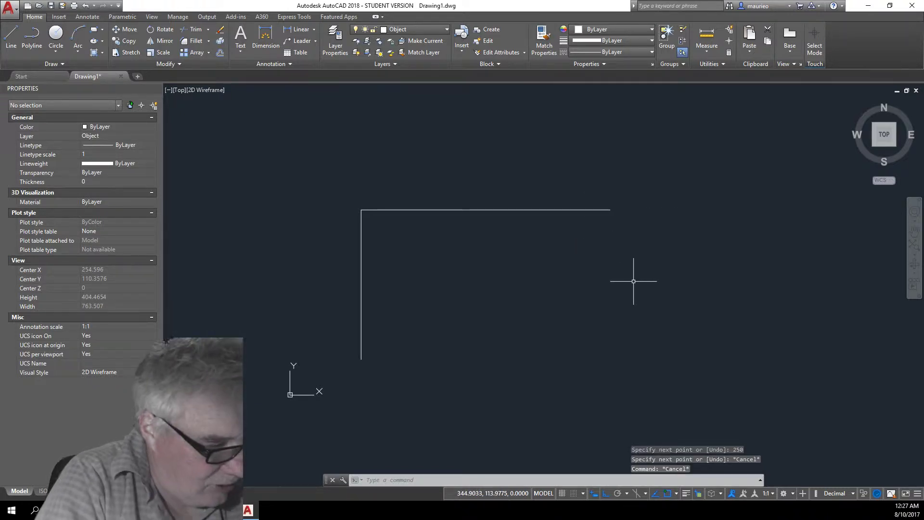
- From the right end of the 250 mm line, draw five connected 50 mm segments running down, left, down, right and down
text(LINE Specify first point:)
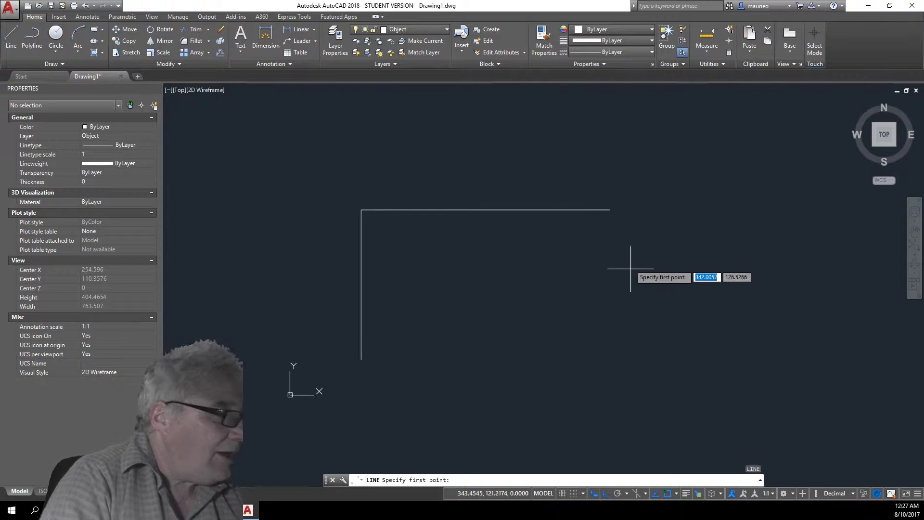
click(610, 210)
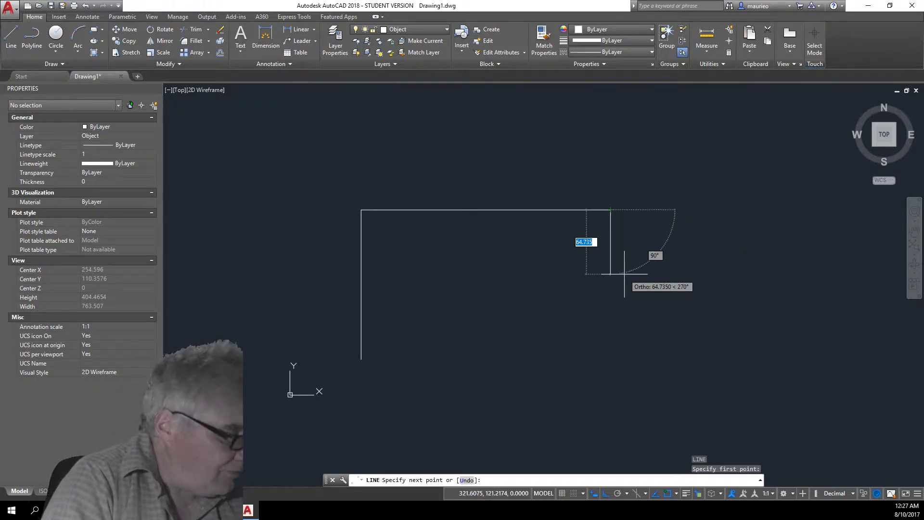
text(50)
key(Return)
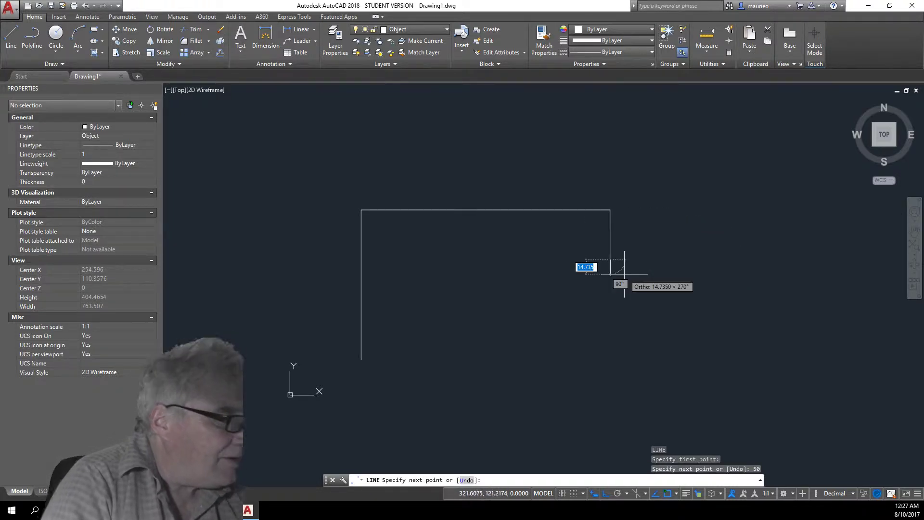
text(50)
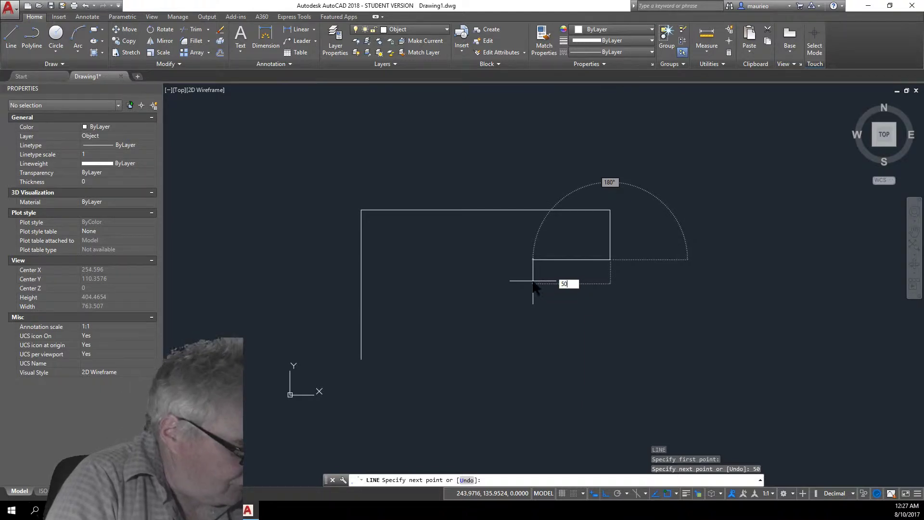
key(Return)
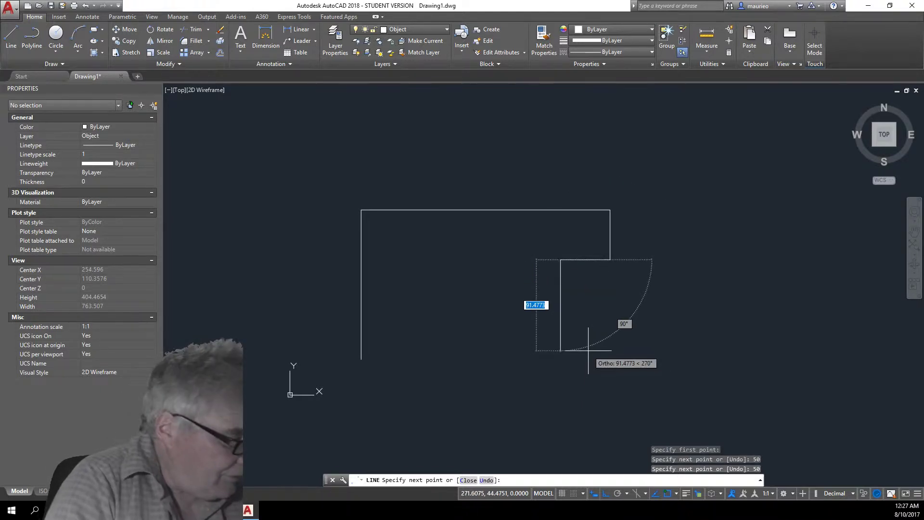
text(50)
key(Return)
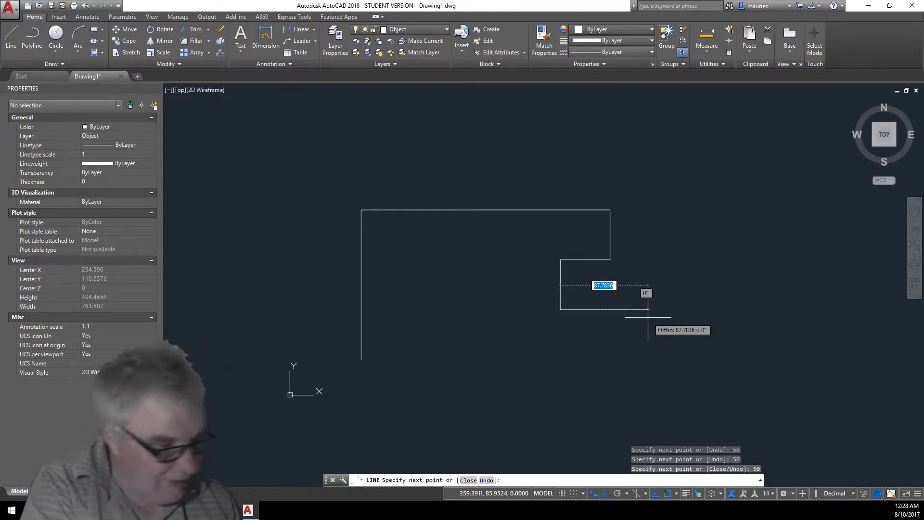
text(50)
key(Return)
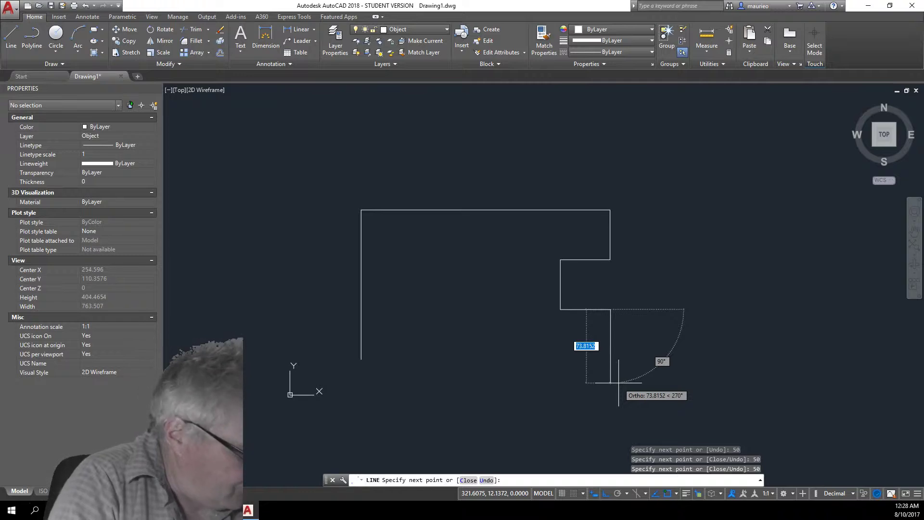
text(50)
key(Return)
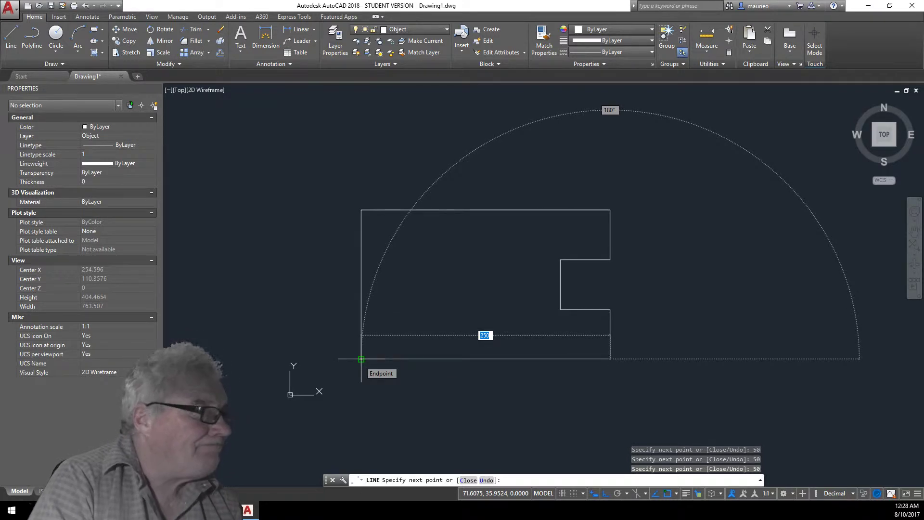
- Close the outline with a line back to the lower end of the left vertical line and check that line's length
click(361, 359)
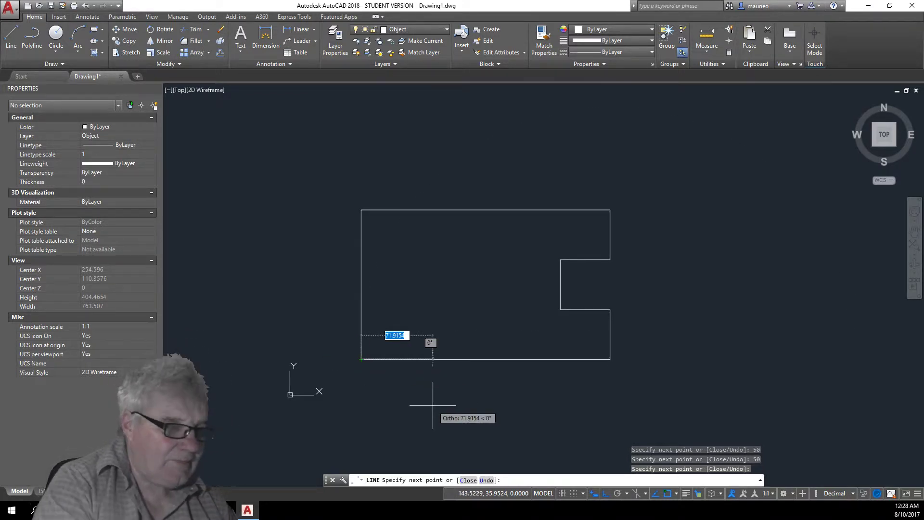
key(Escape)
key(Escape)
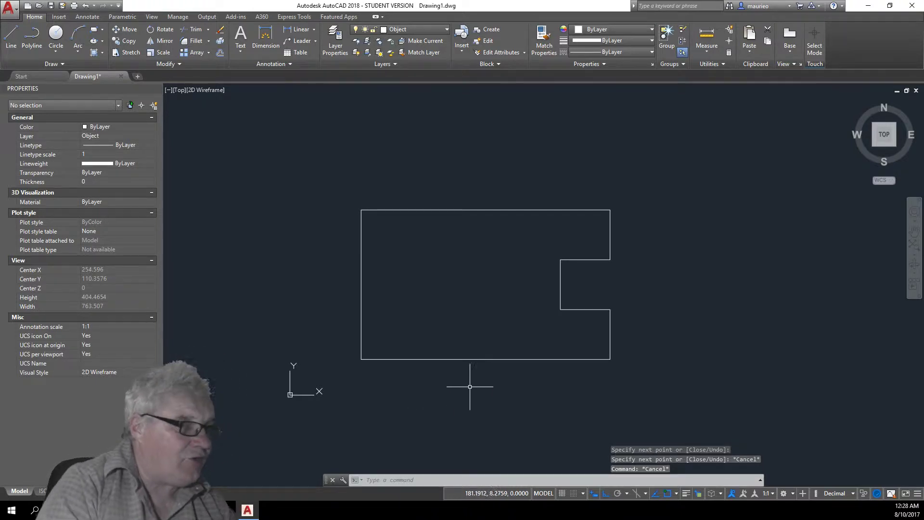
click(463, 359)
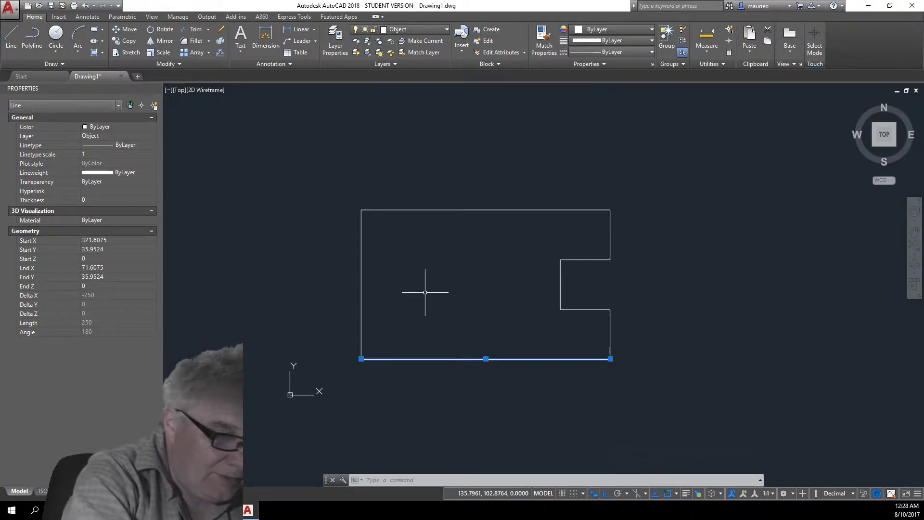
key(Escape)
- Draw a circle with a diameter of 50 mm centred on the midpoint of the left vertical line
text(c)
key(Return)
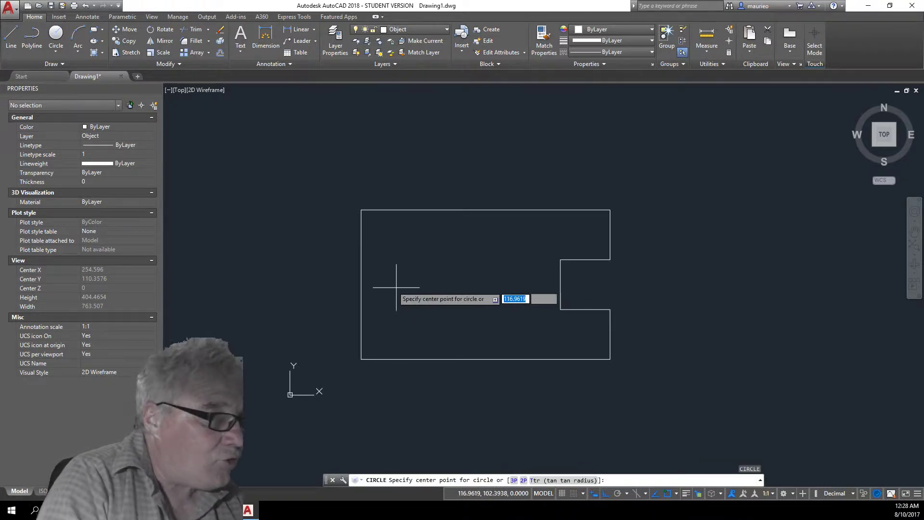
click(361, 284)
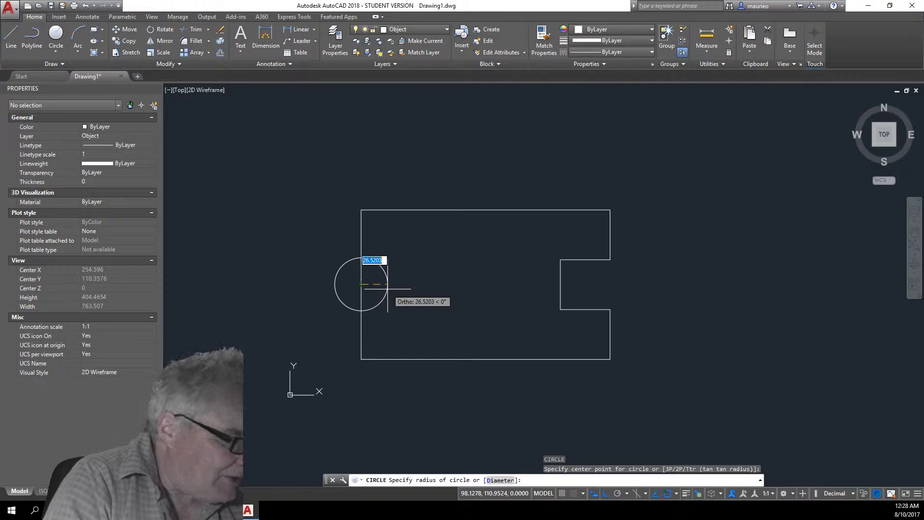
text(d)
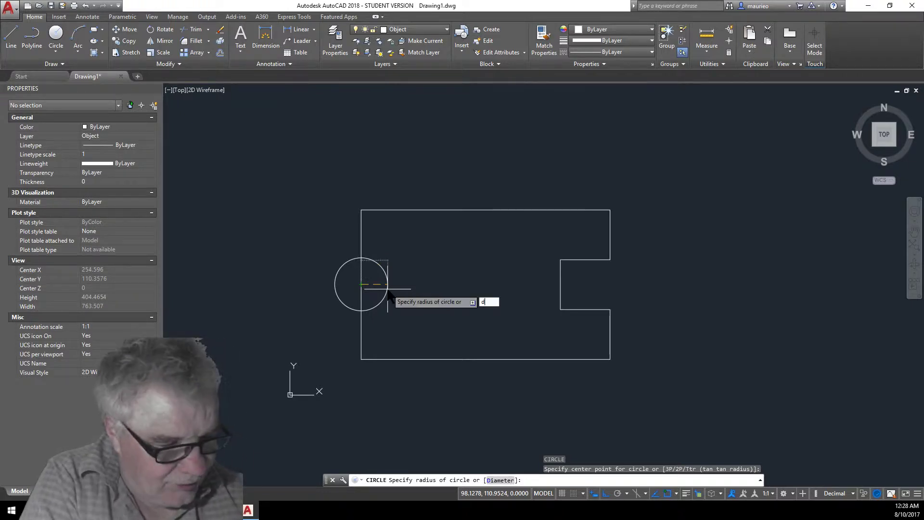
key(Return)
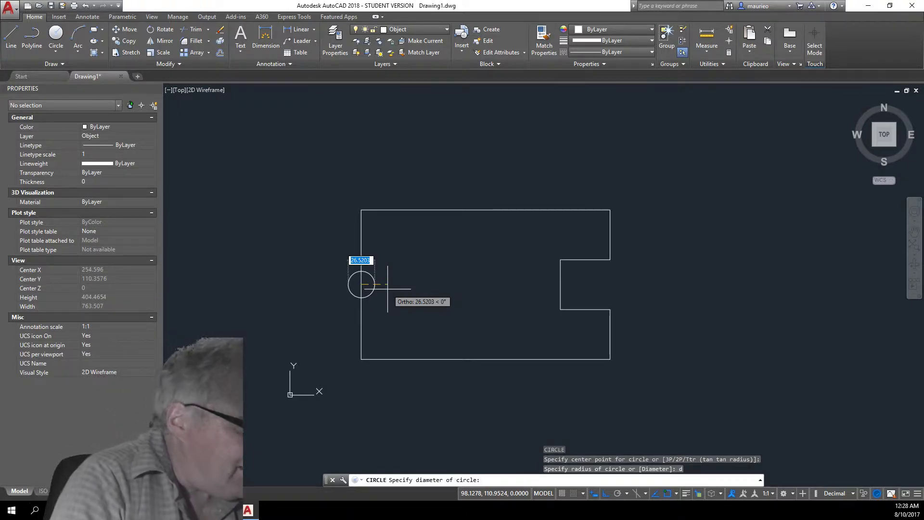
text(50)
key(Return)
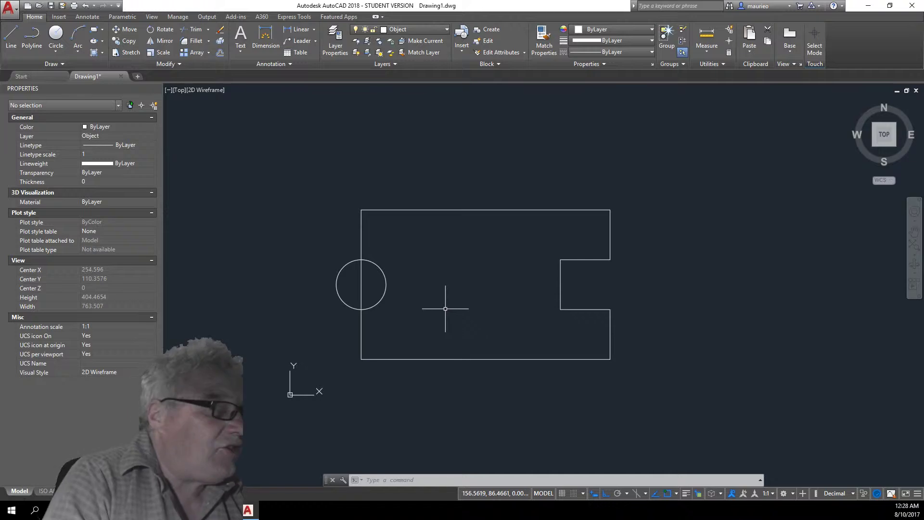
- Start saving the drawing under a new name in $_AUTOCAD NIGHT CLASS\COURSE FILES on the H: drive
click(10, 8)
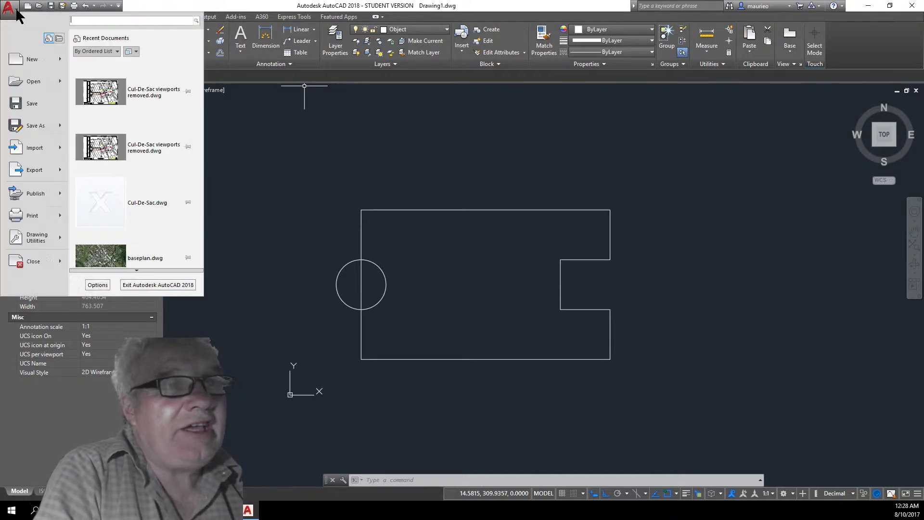
click(36, 125)
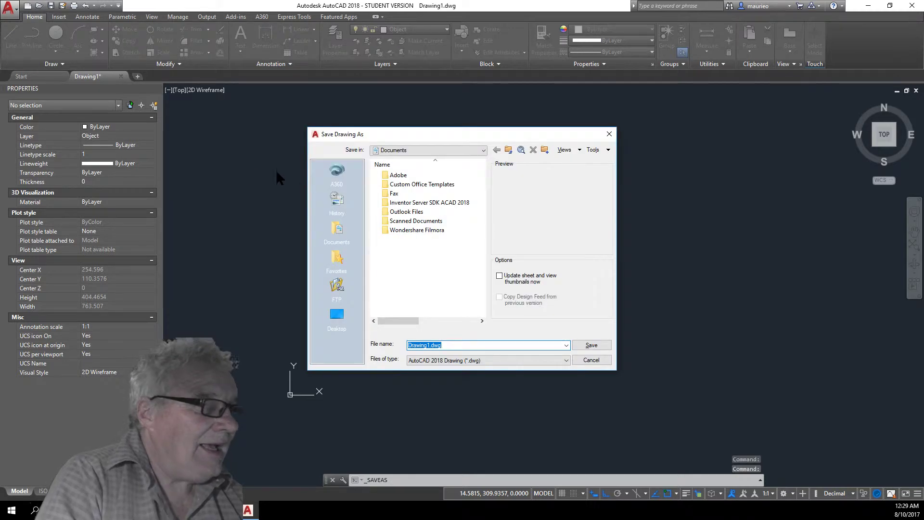
click(484, 150)
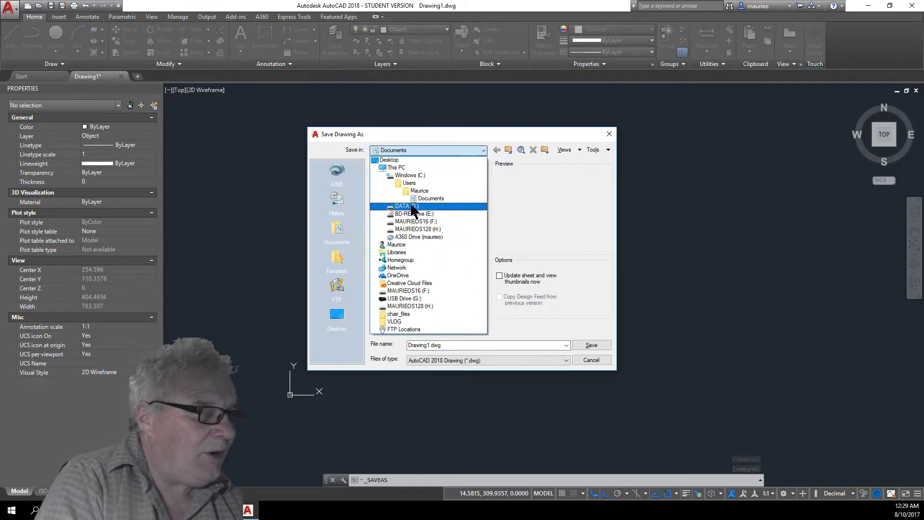
click(417, 306)
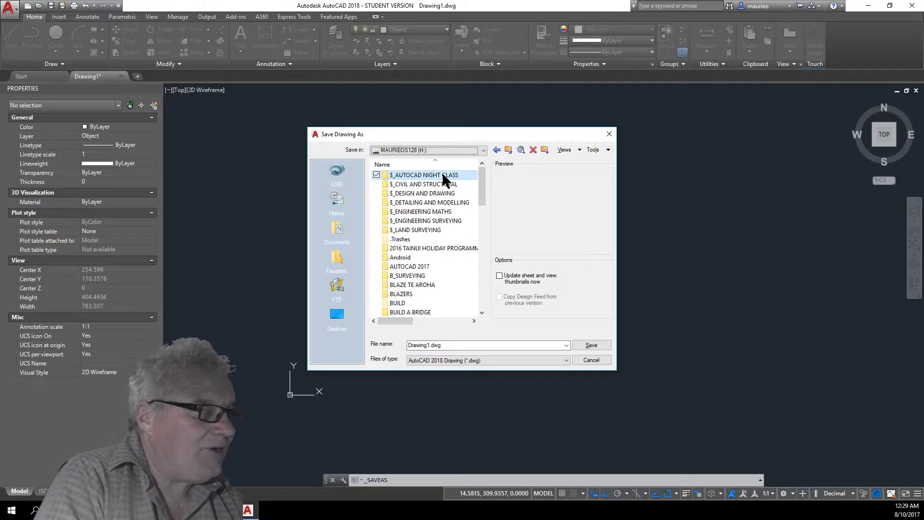
double_click(442, 173)
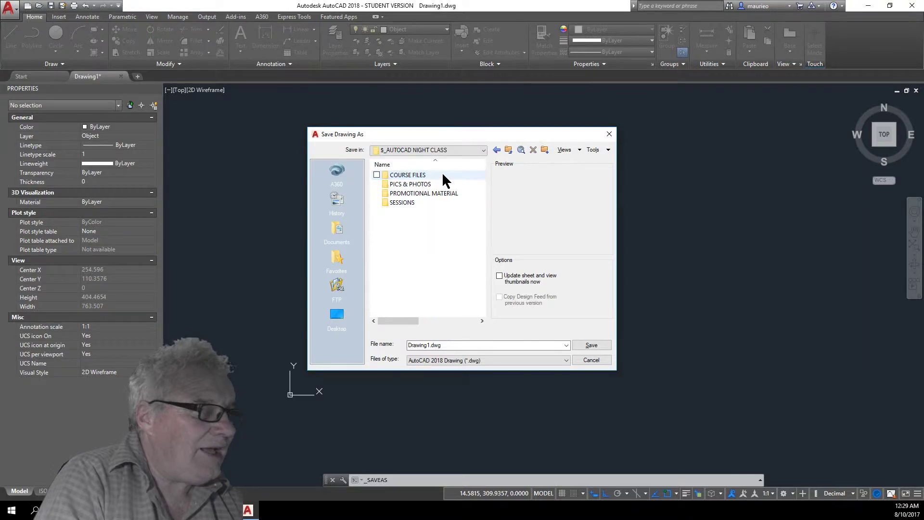
double_click(409, 174)
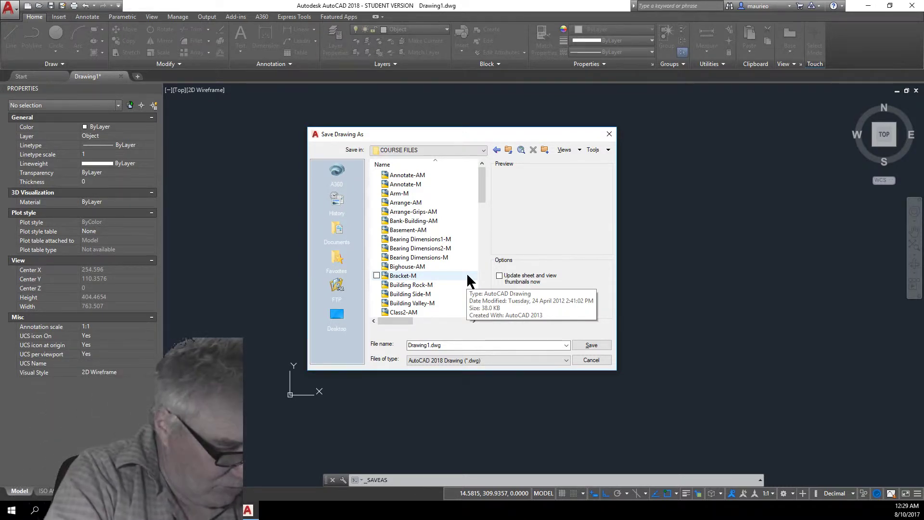
- Name the file Mech1 and save it as an AutoCAD 2018 drawing
key(m)
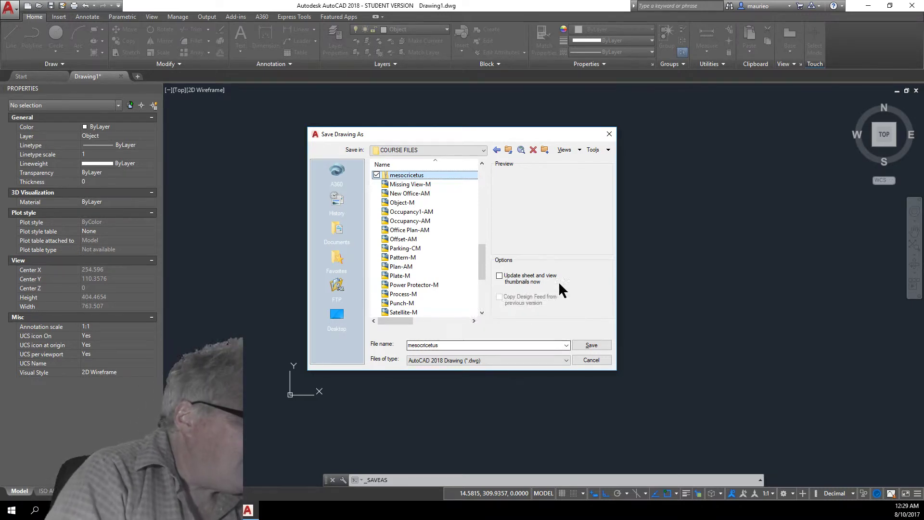
double_click(447, 345)
key(BackSpace)
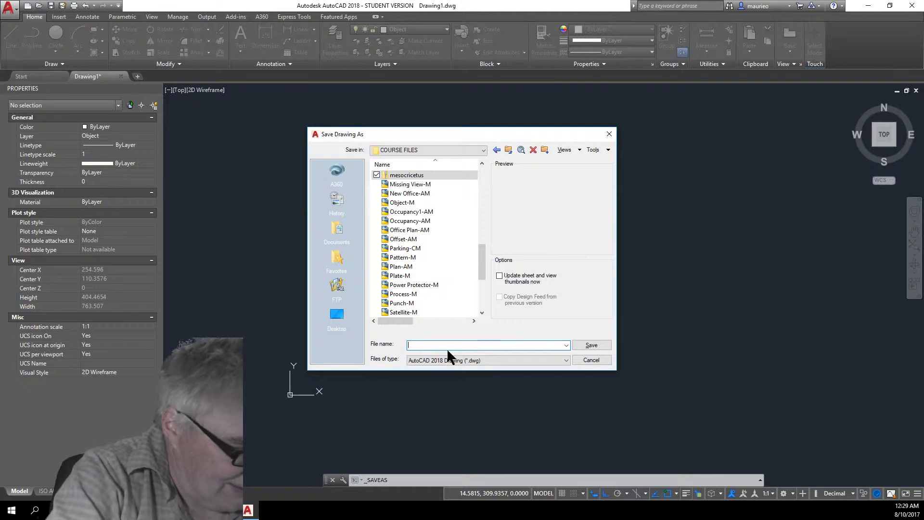
text(Mech1)
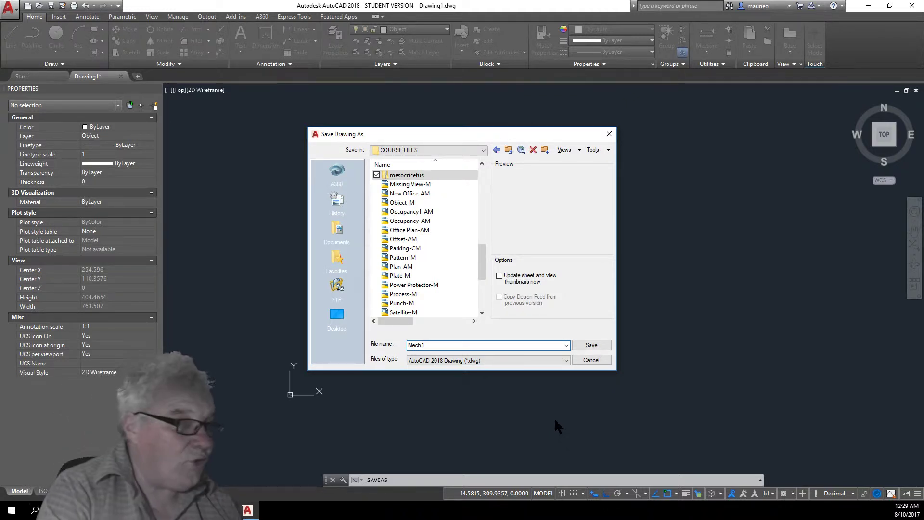
click(593, 345)
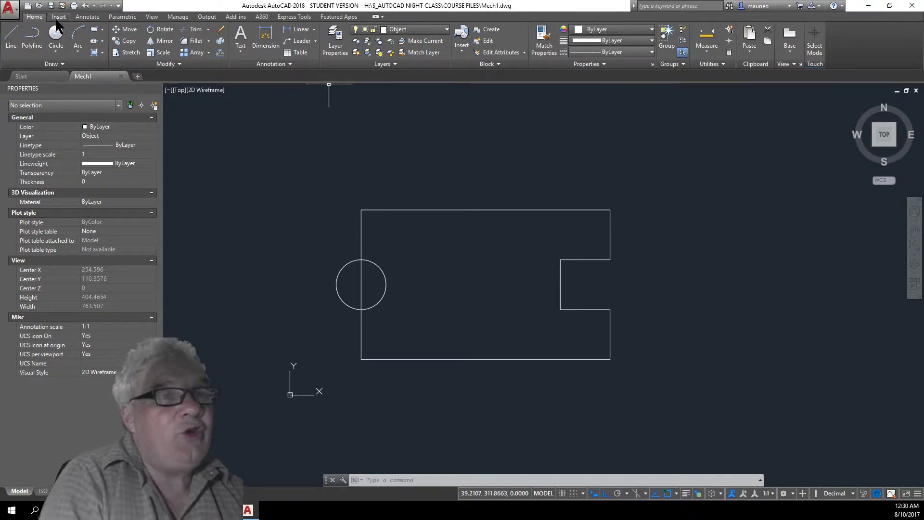
- Create a new drawing from the AEC-Millimeters template in $_AUTOCAD NIGHT CLASS\COURSE FILES on the H: drive
click(10, 8)
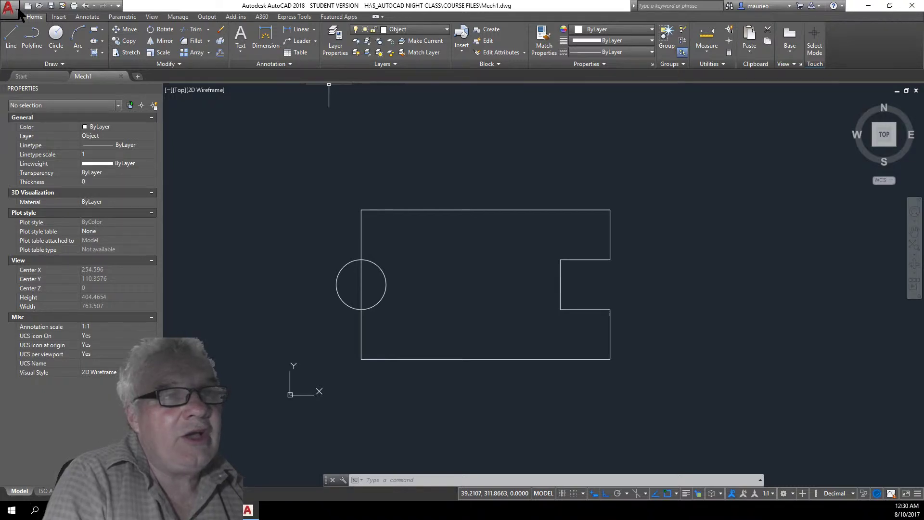
click(28, 57)
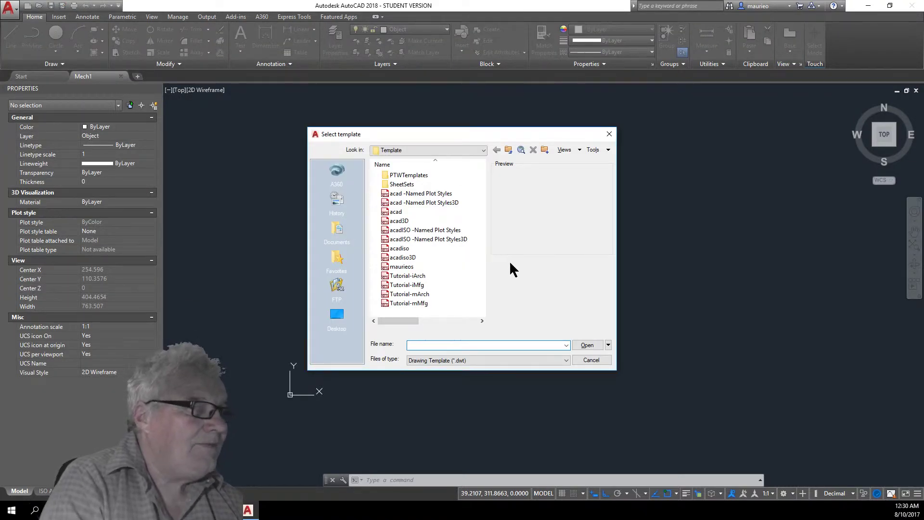
click(484, 150)
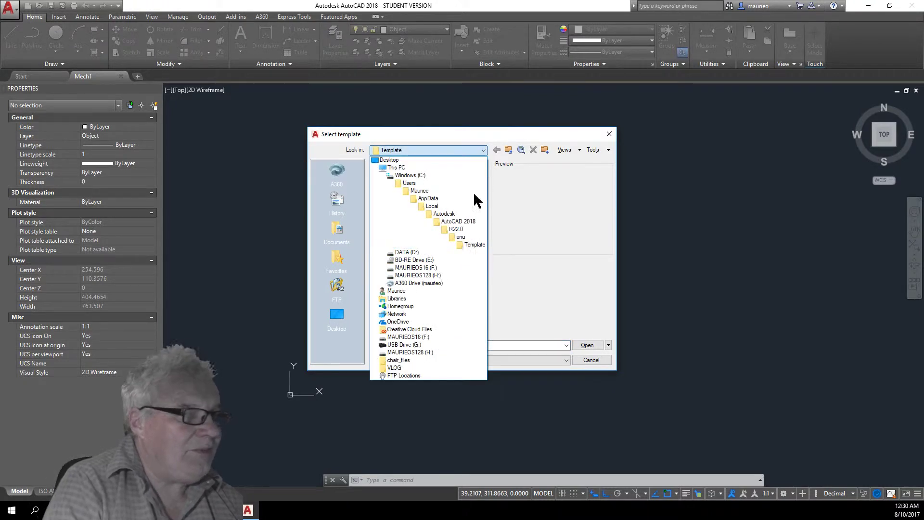
click(423, 274)
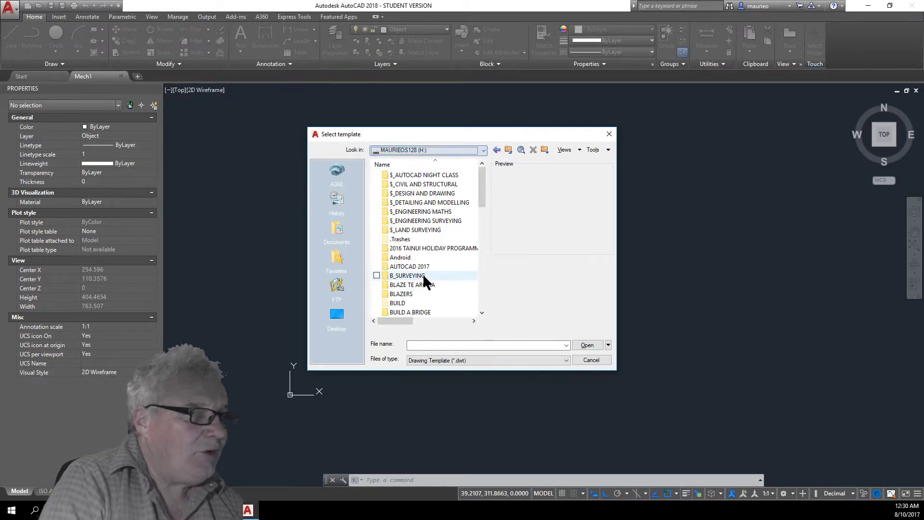
double_click(429, 175)
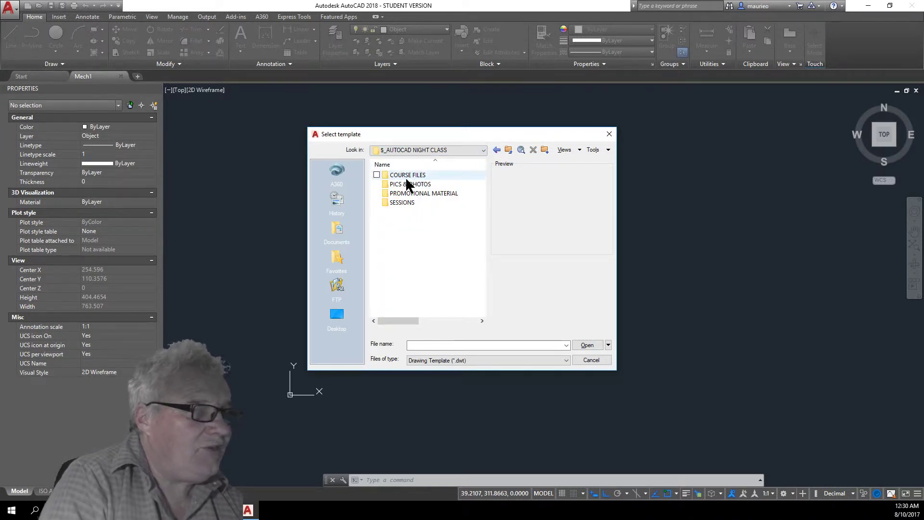
double_click(406, 176)
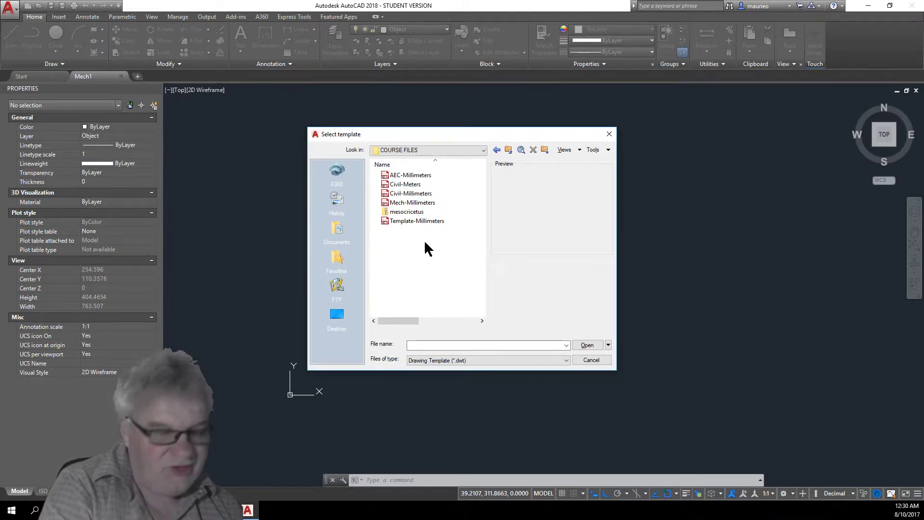
double_click(409, 176)
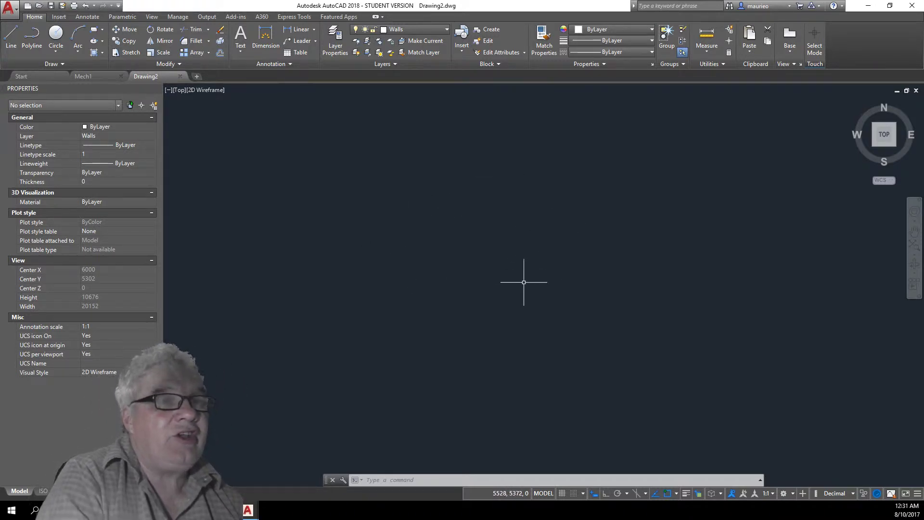
- Review the new drawing's length, angle and insertion scale units without changing them
click(15, 8)
scroll(129, 228, down, 2)
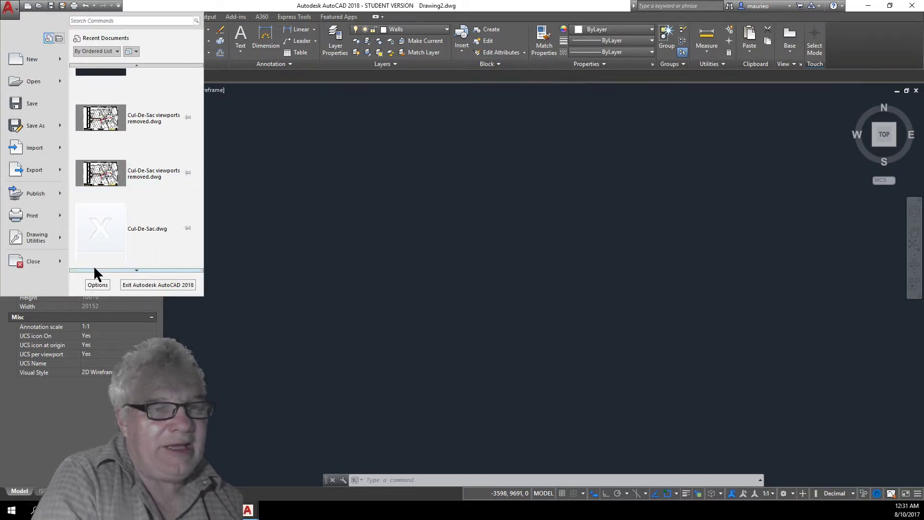
mouse_move(54, 248)
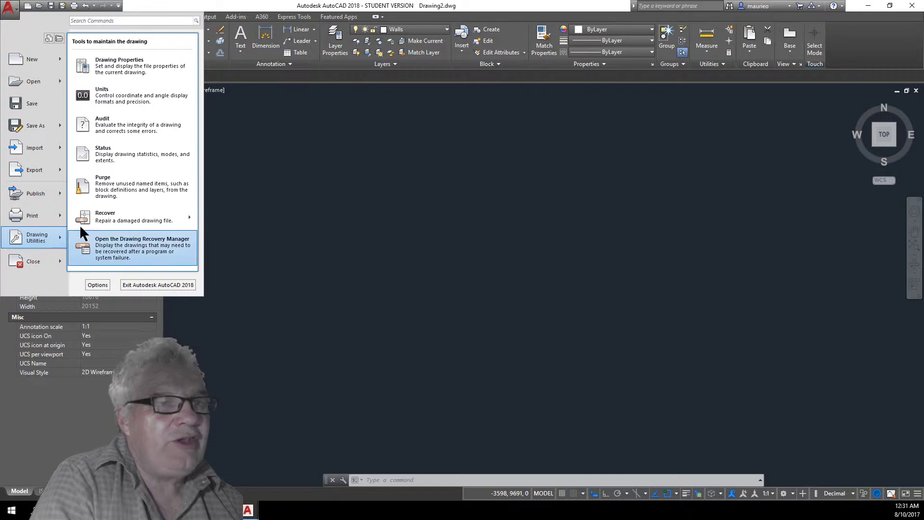
click(106, 96)
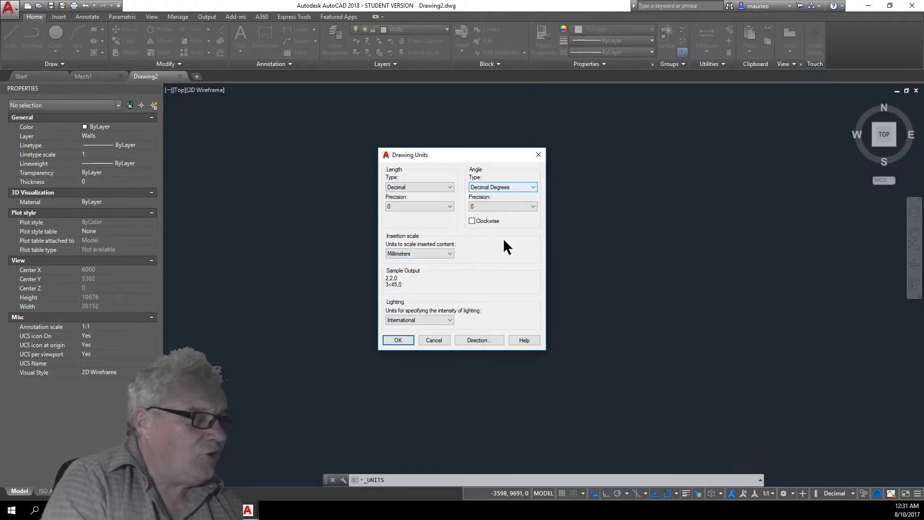
click(398, 340)
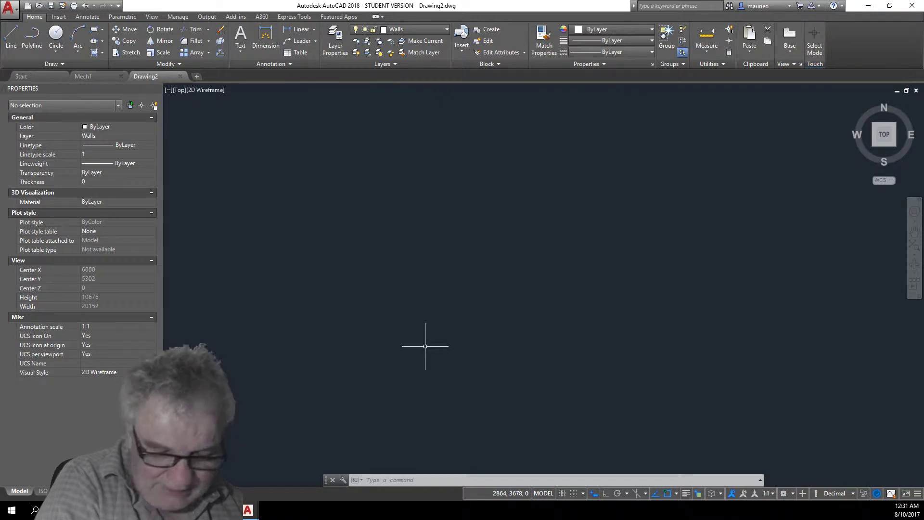
- Start a line outline in the lower part of the drawing area and draw its first side 9000 mm straight up with Ortho on
click(10, 41)
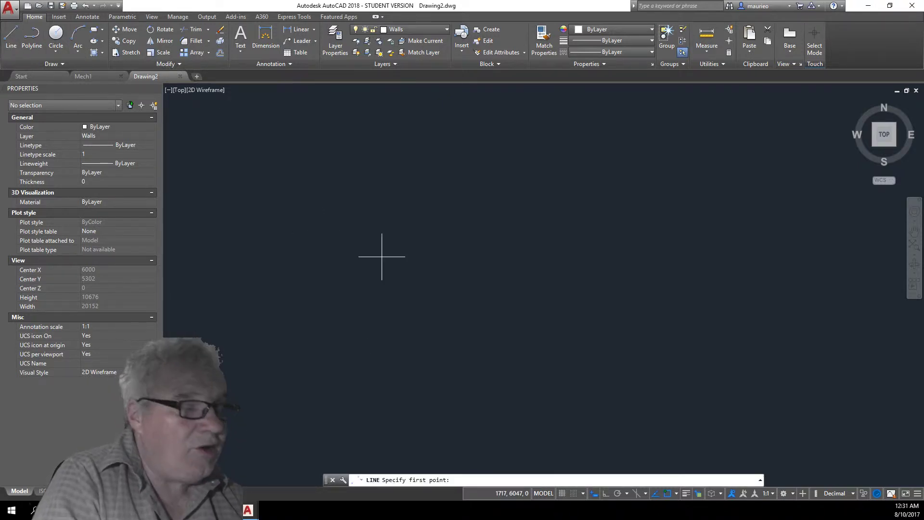
click(432, 377)
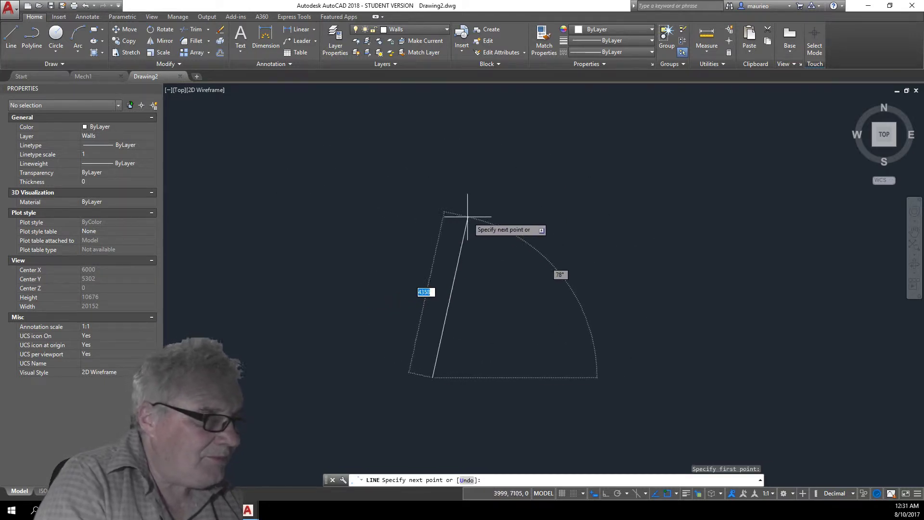
click(606, 493)
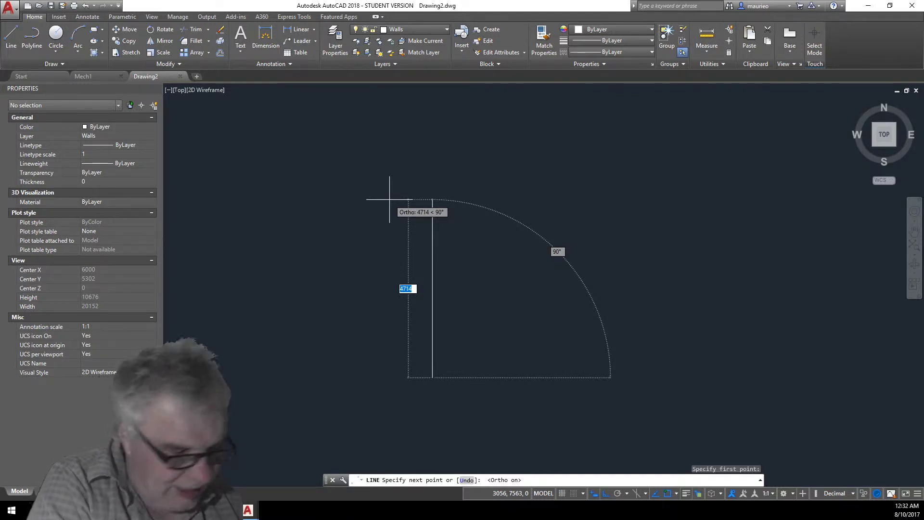
text(9)
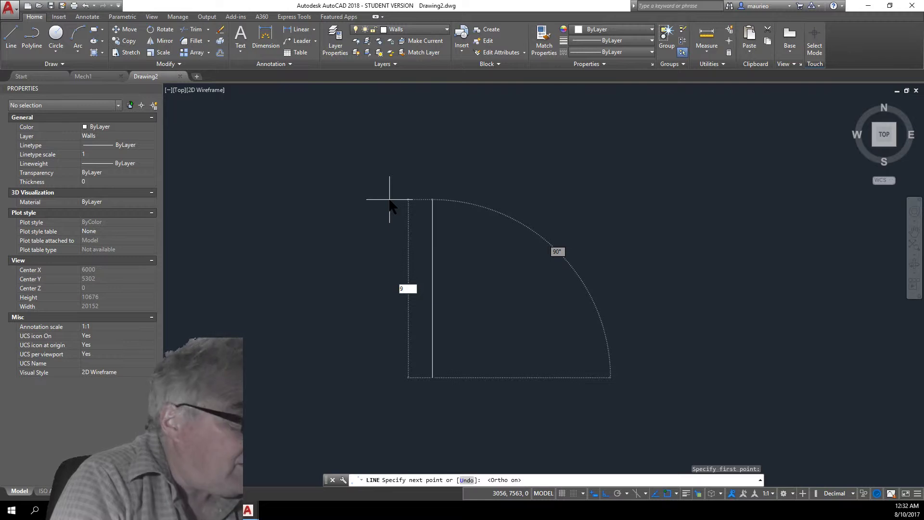
text(000)
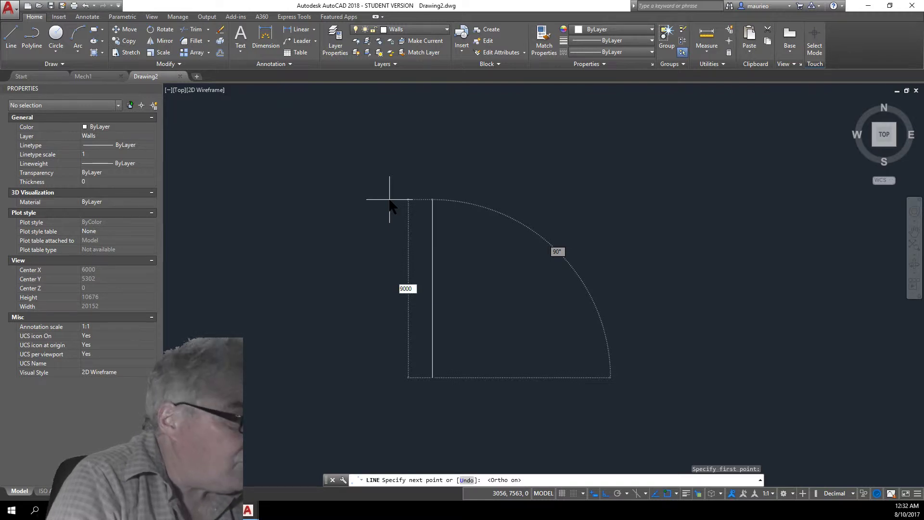
key(Return)
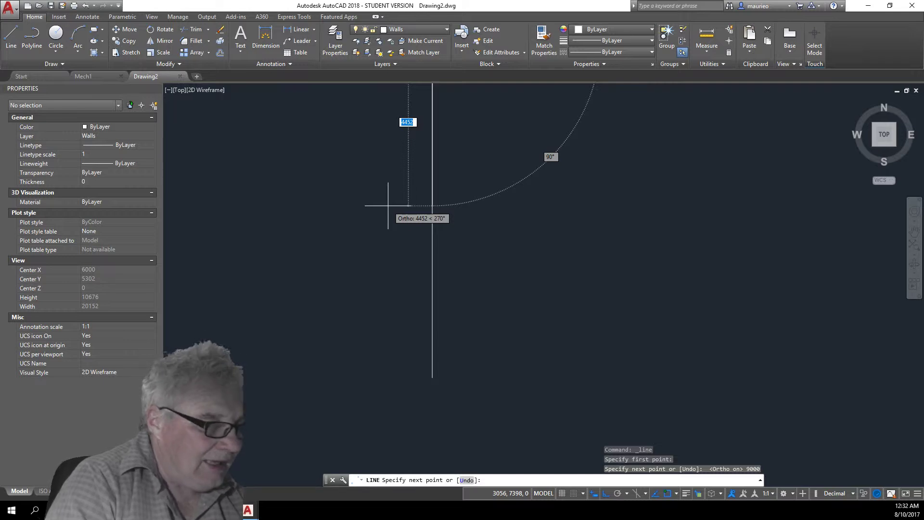
- Continue the outline from the upper end of the vertical line with a 6000 mm horizontal line to the right
scroll(388, 206, down, 5)
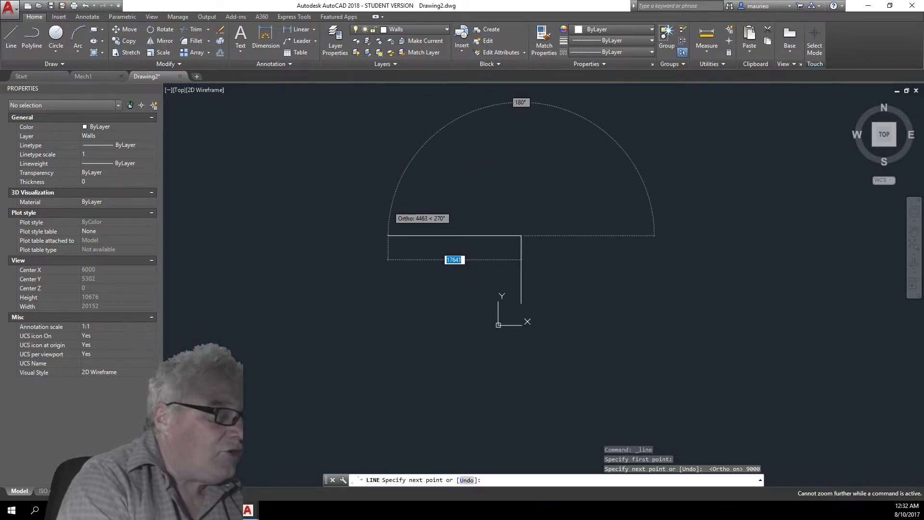
middle_drag(412, 251, 445, 333)
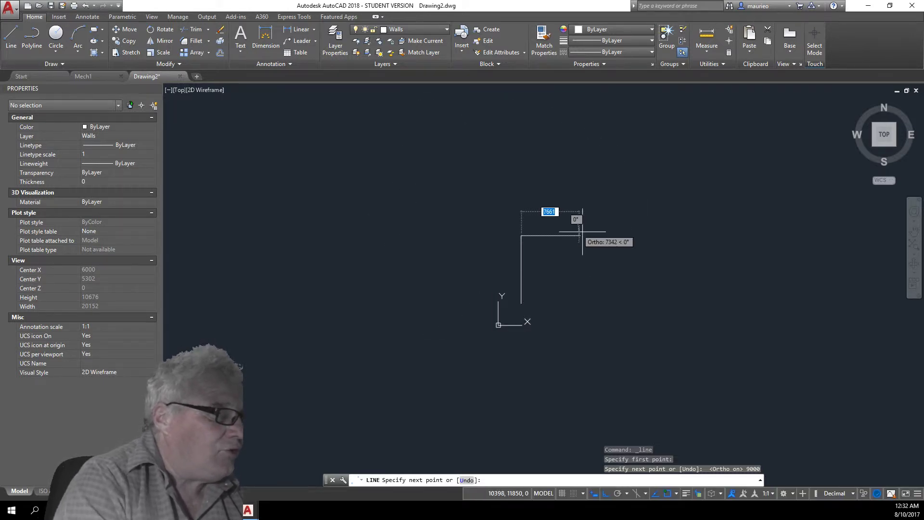
scroll(625, 256, up, 4)
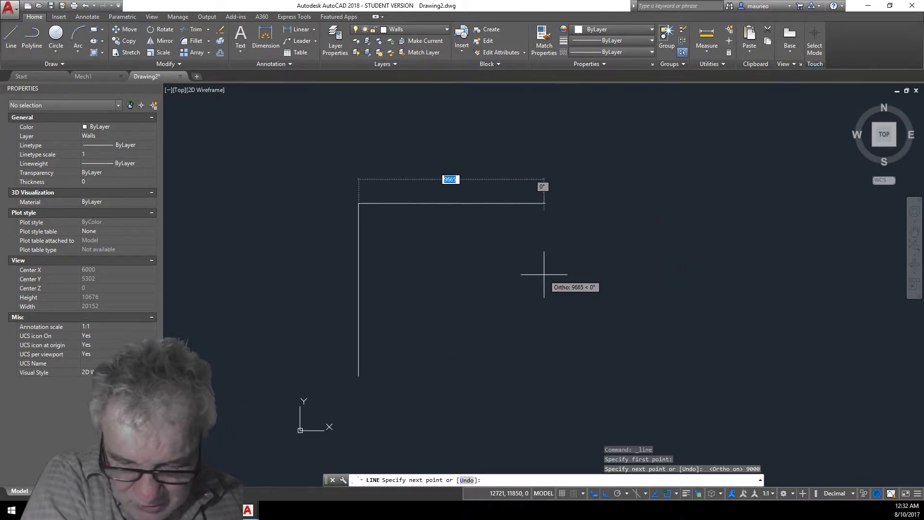
text(6)
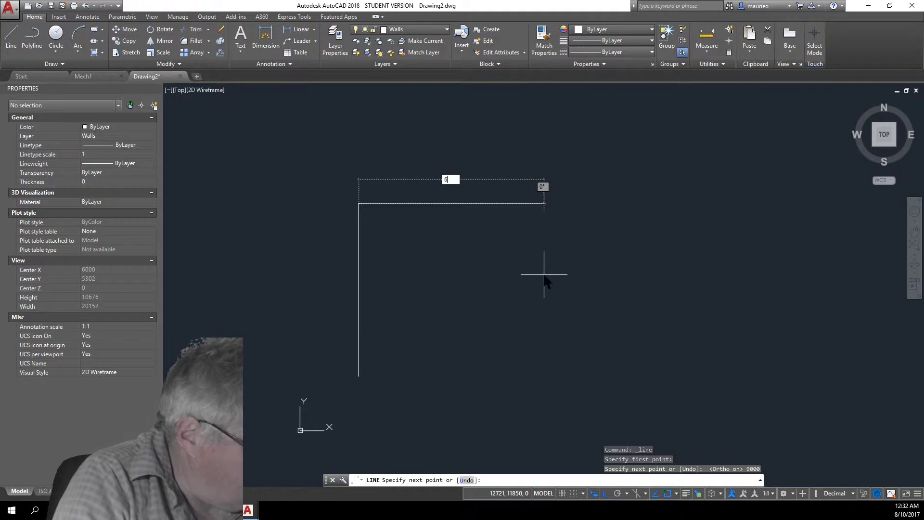
text(000)
key(Return)
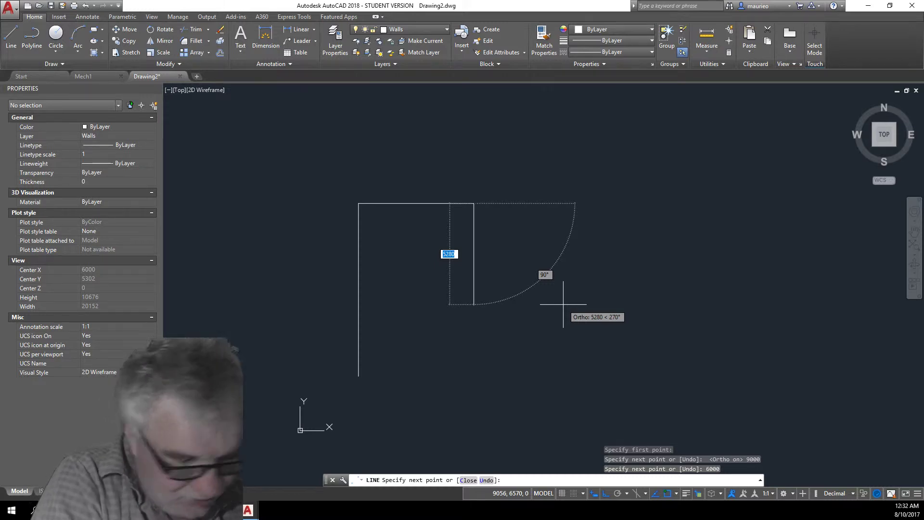
- Continue the stepped outline with lines 3000 mm down, 6000 mm to the right and 6000 mm down
text(3000)
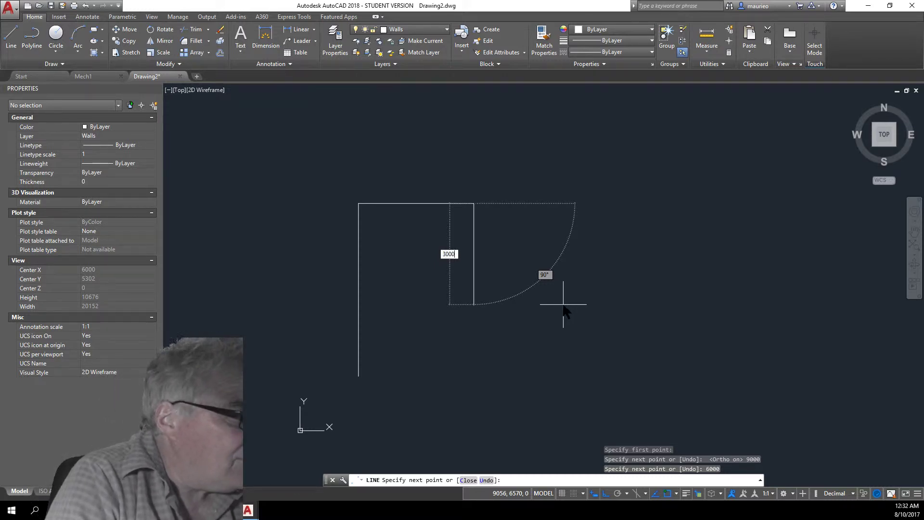
key(Return)
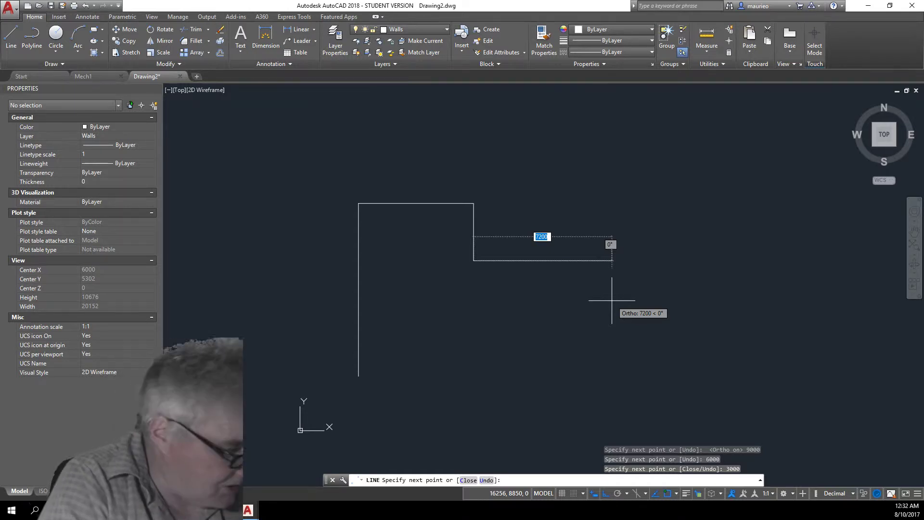
text(600)
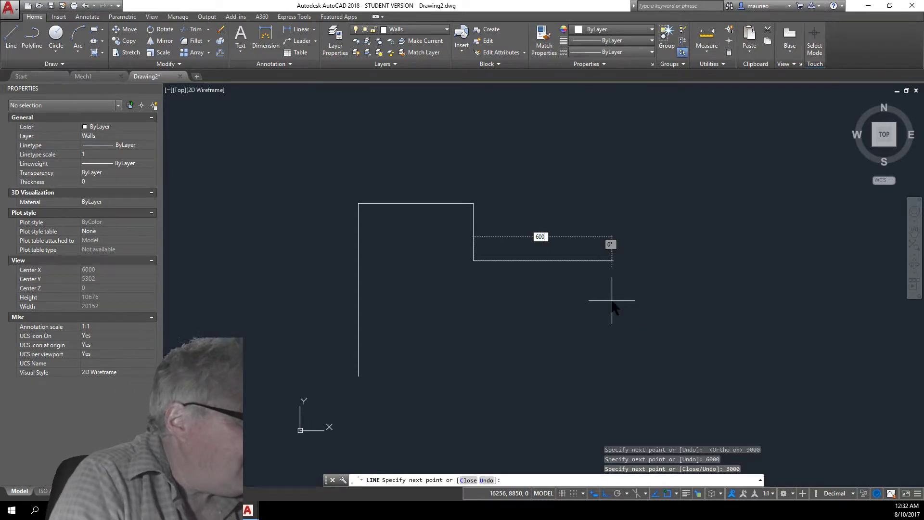
text(0)
key(Return)
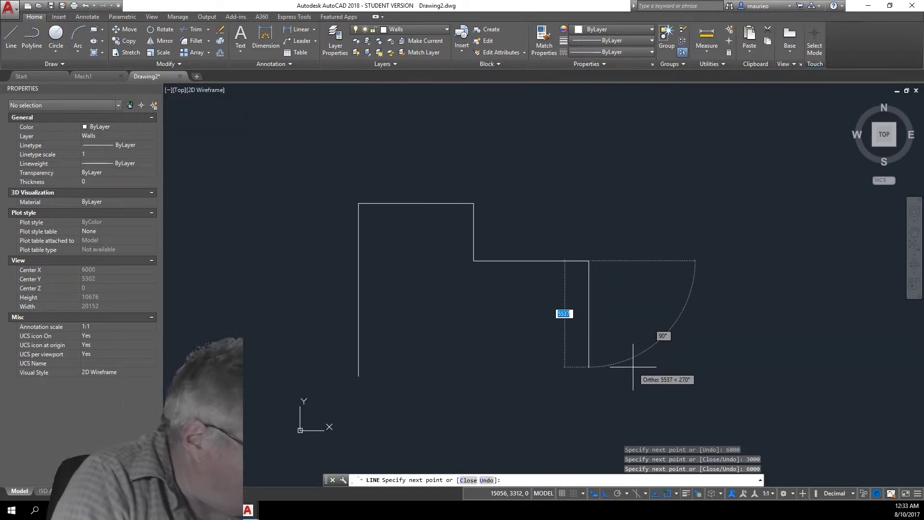
text(6000)
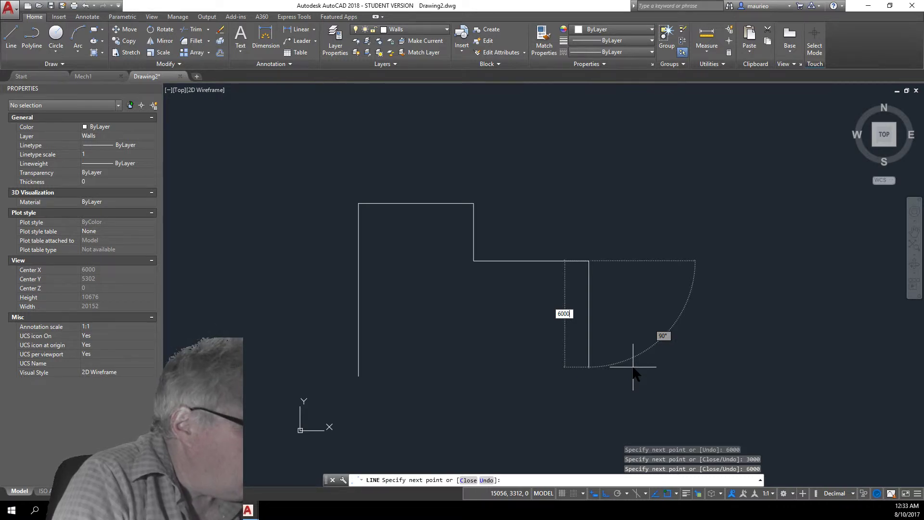
key(Return)
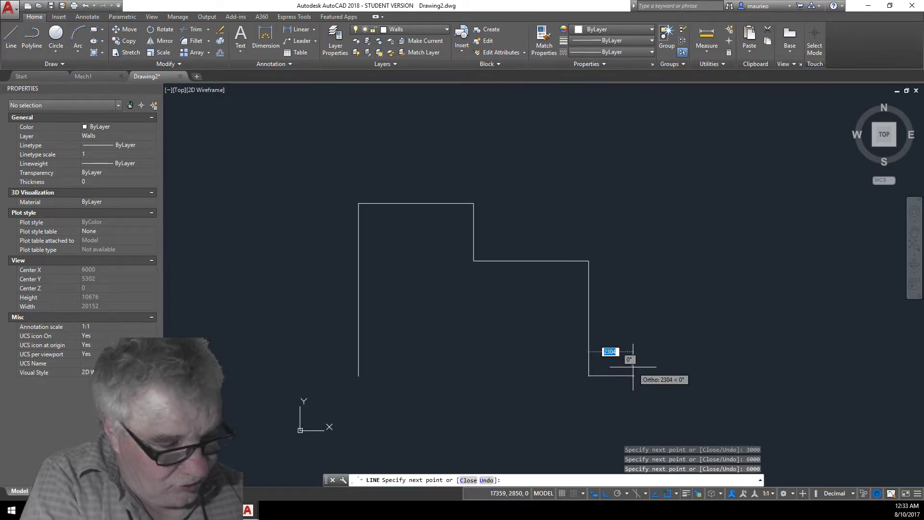
- Close the outline back to its starting point and check the length of the bottom line
text(c)
key(Return)
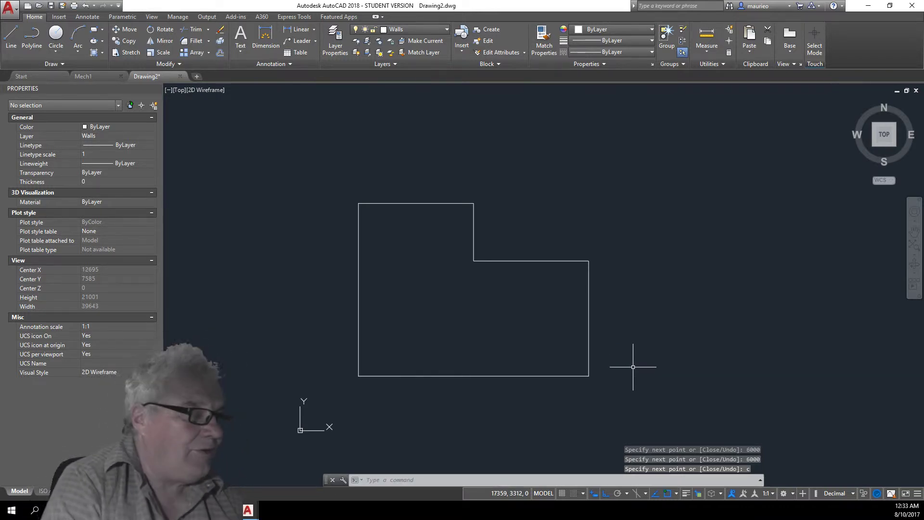
click(536, 375)
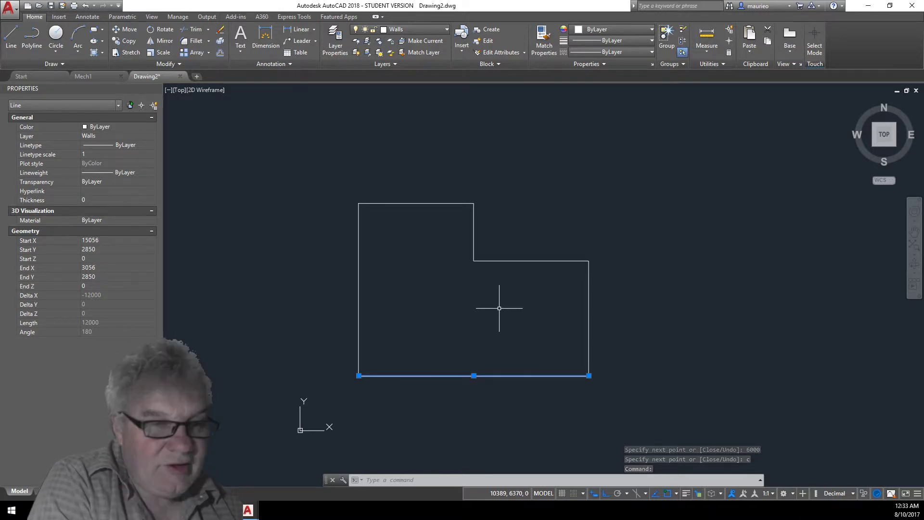
key(Escape)
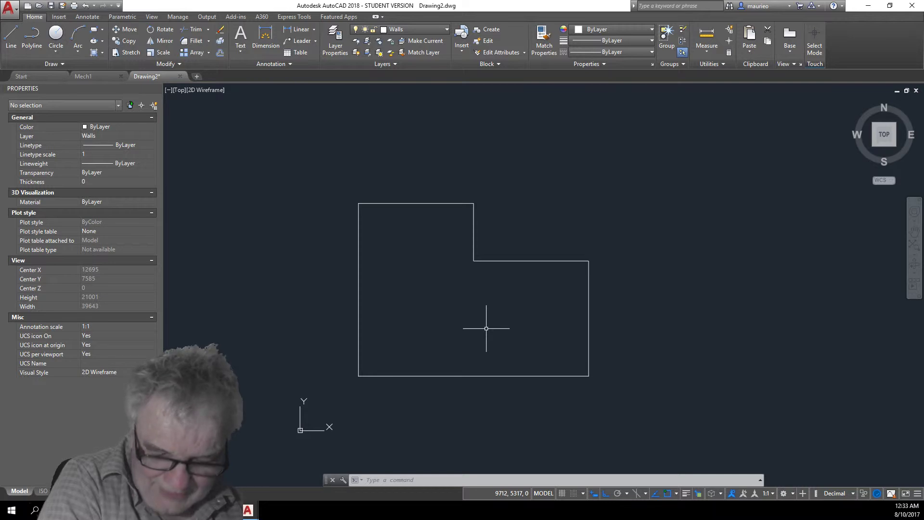
- Save the drawing as Plan1 in the COURSE FILES folder, using the AutoCAD 2018 Drawing (*.dwg) file type
click(15, 9)
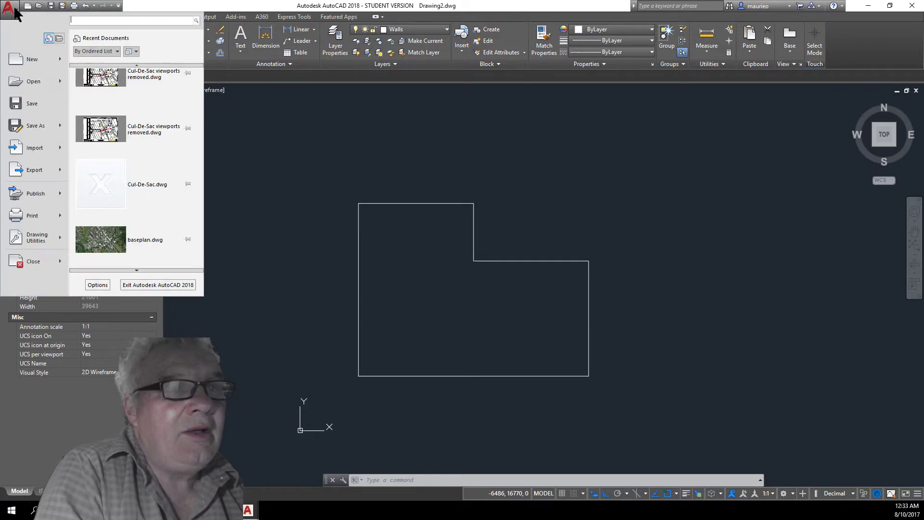
click(38, 120)
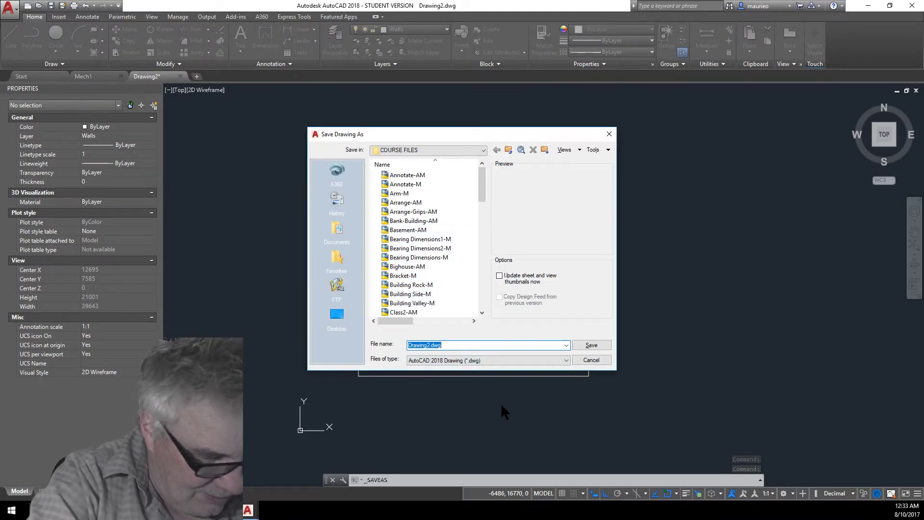
text(Plan)
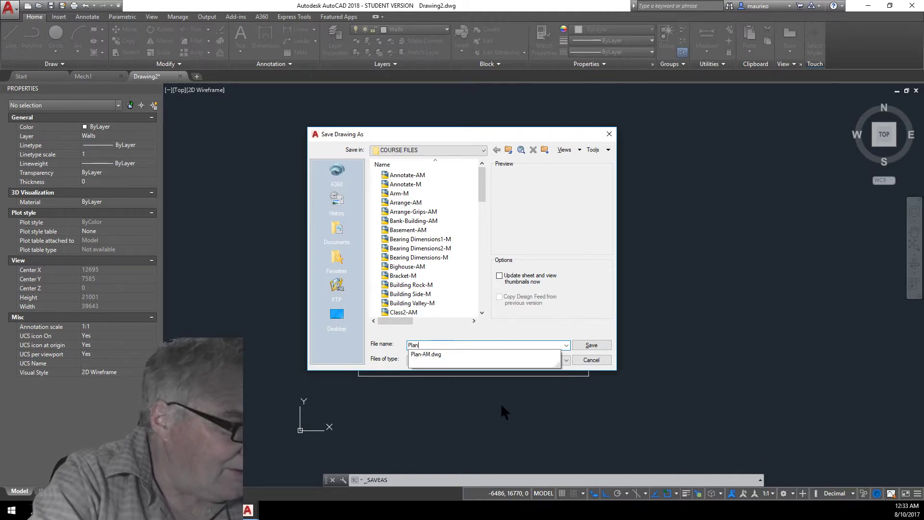
text(1)
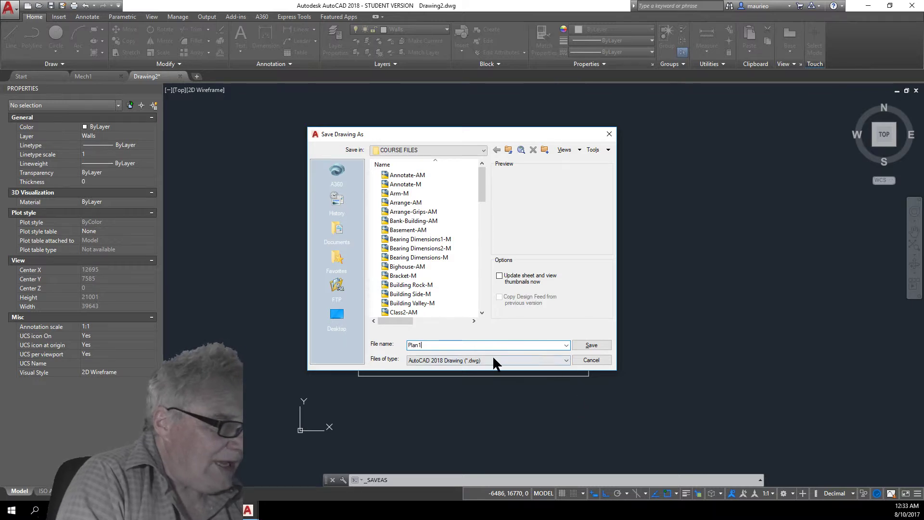
click(566, 361)
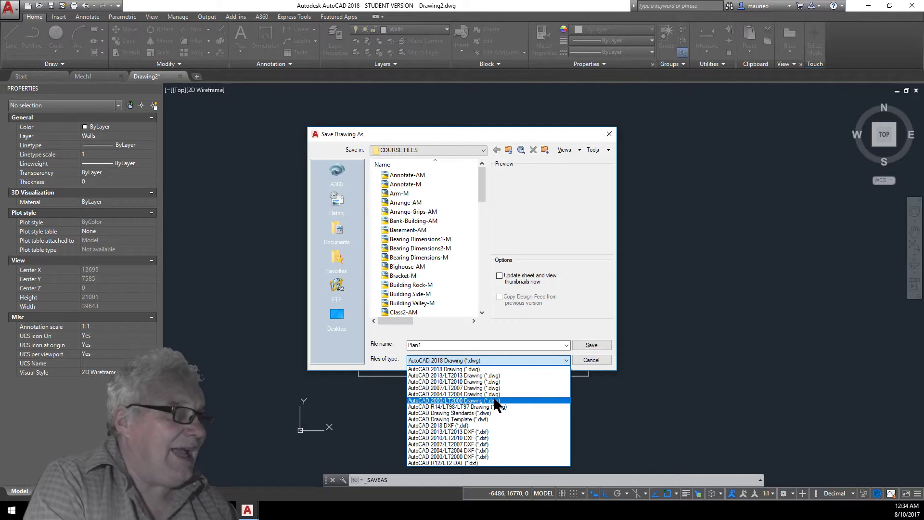
click(475, 368)
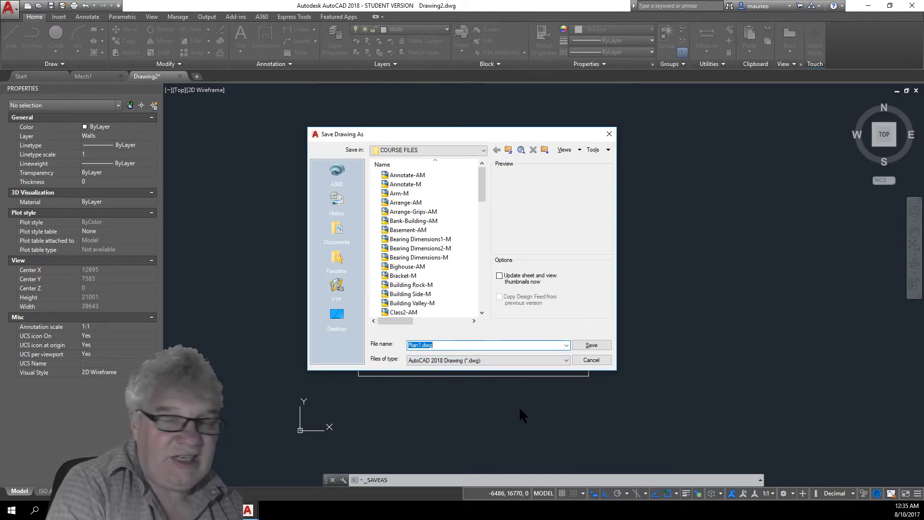
click(592, 345)
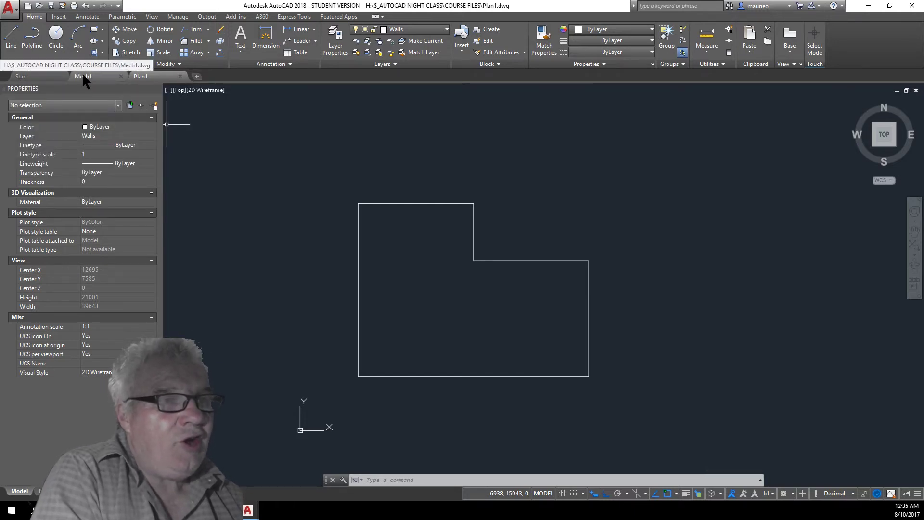
- Switch among the open Mech1 and Plan1 drawings and the Start page to compare the finished outlines, ending on Plan1
click(84, 76)
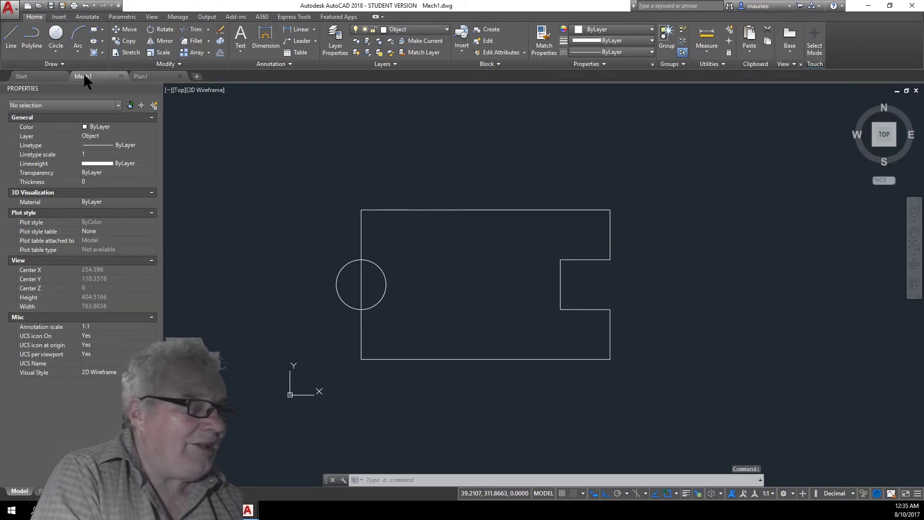
click(147, 75)
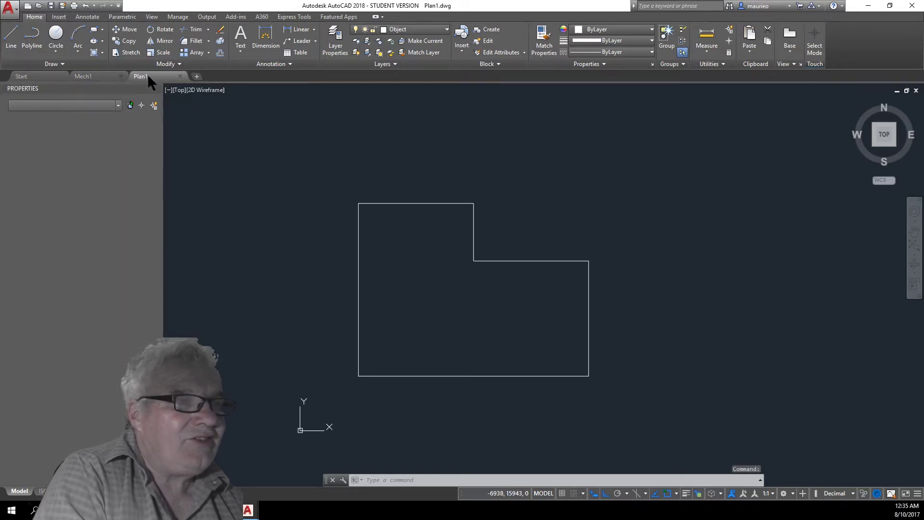
click(45, 73)
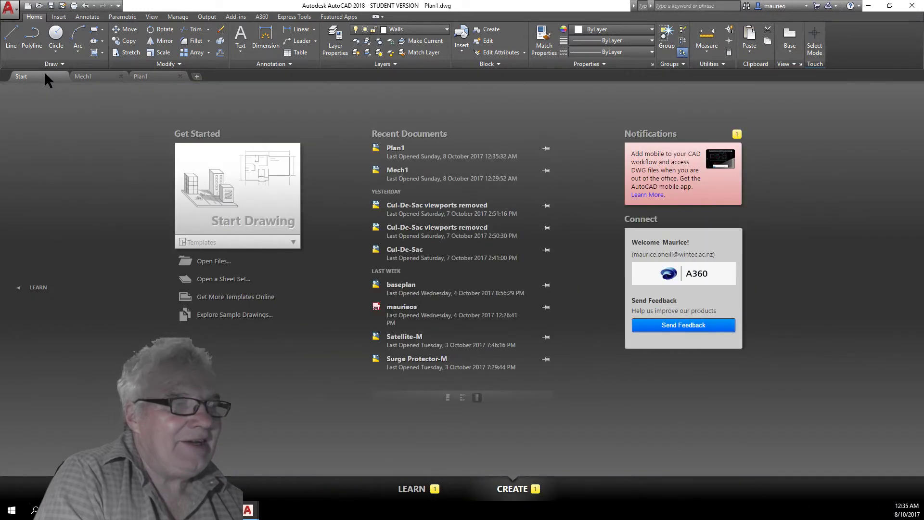
click(95, 73)
click(150, 75)
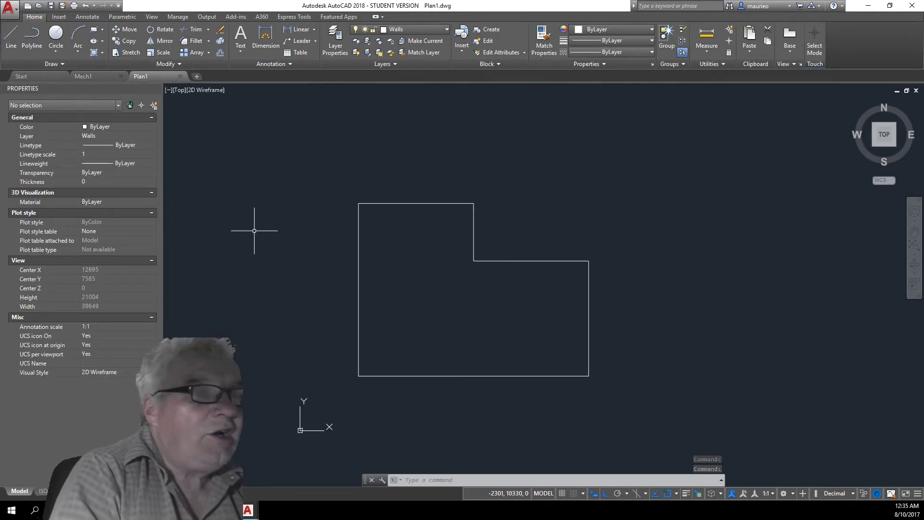
- Exit the program, closing the saved Plan1 and Mech1 drawings
key(ctrl+Home)
double_click(9, 9)
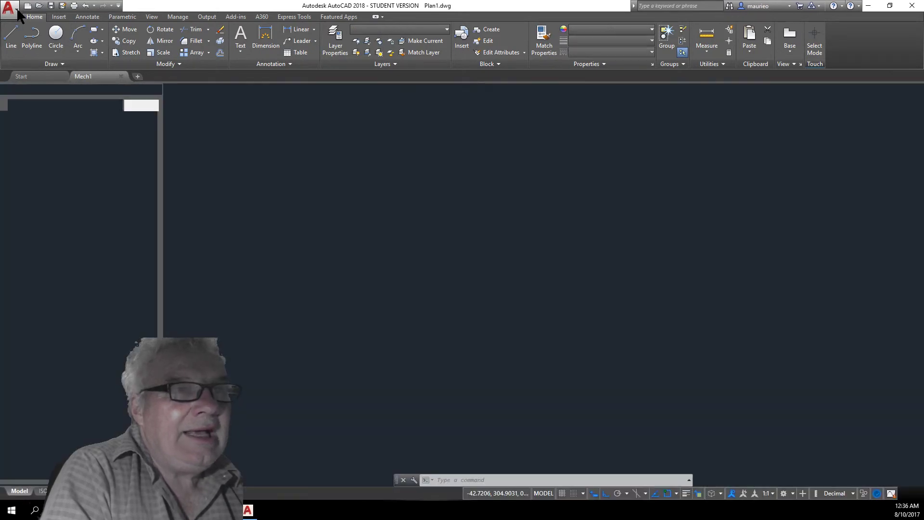